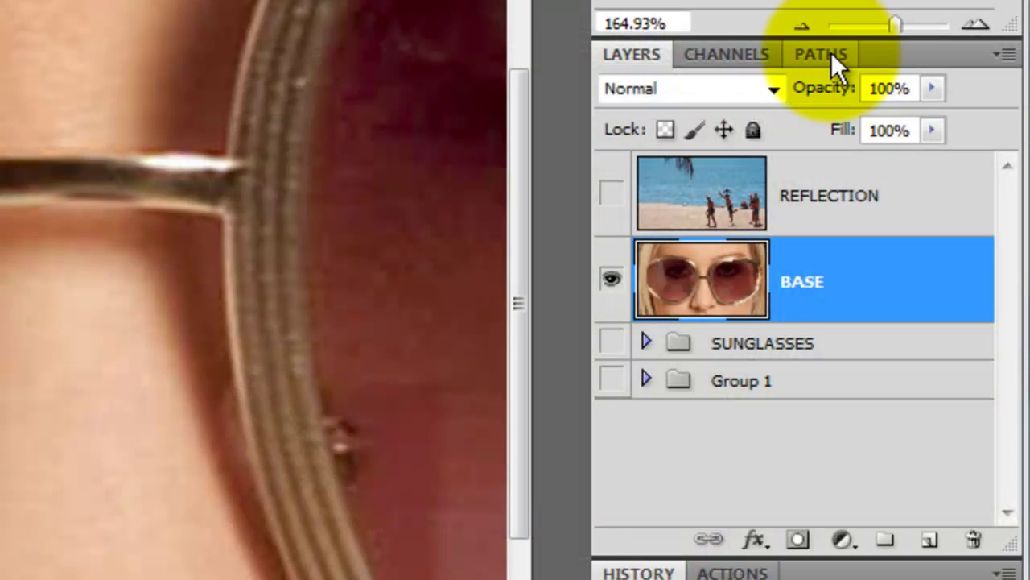
Step: Load the left lens Work Path as a selection
left_click(832, 54)
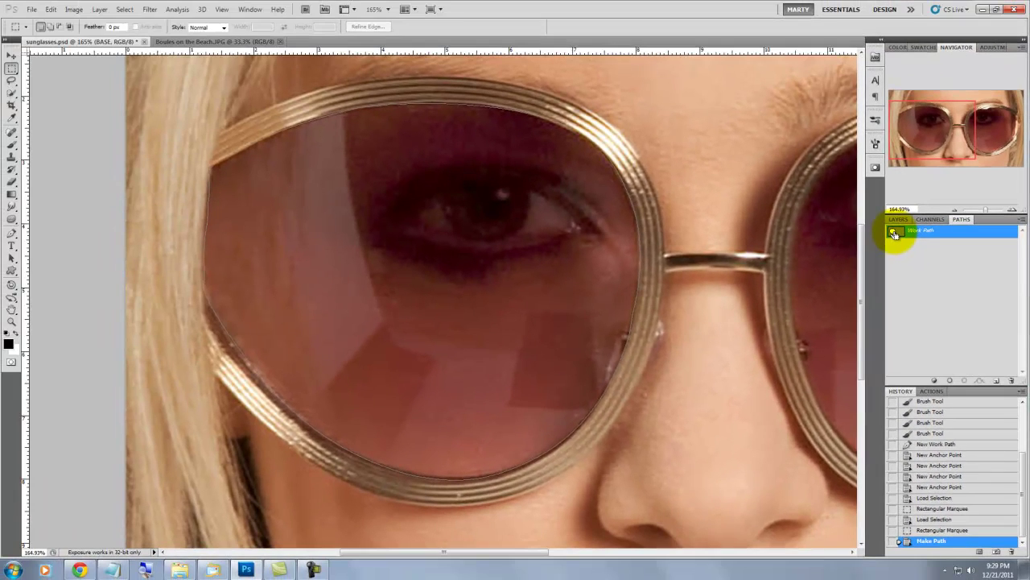
left_click(894, 233, "ctrl")
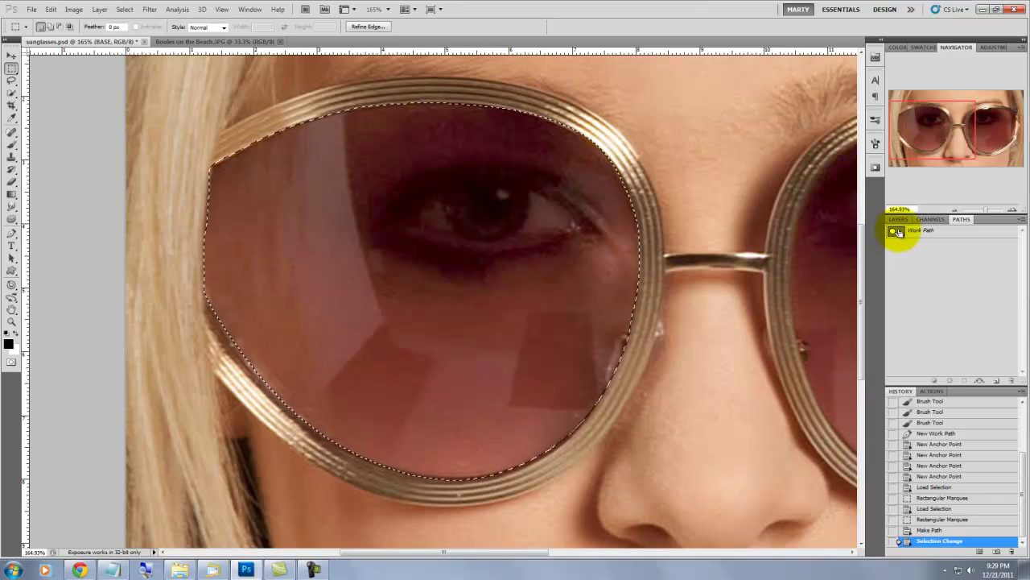
key("q")
key("q")
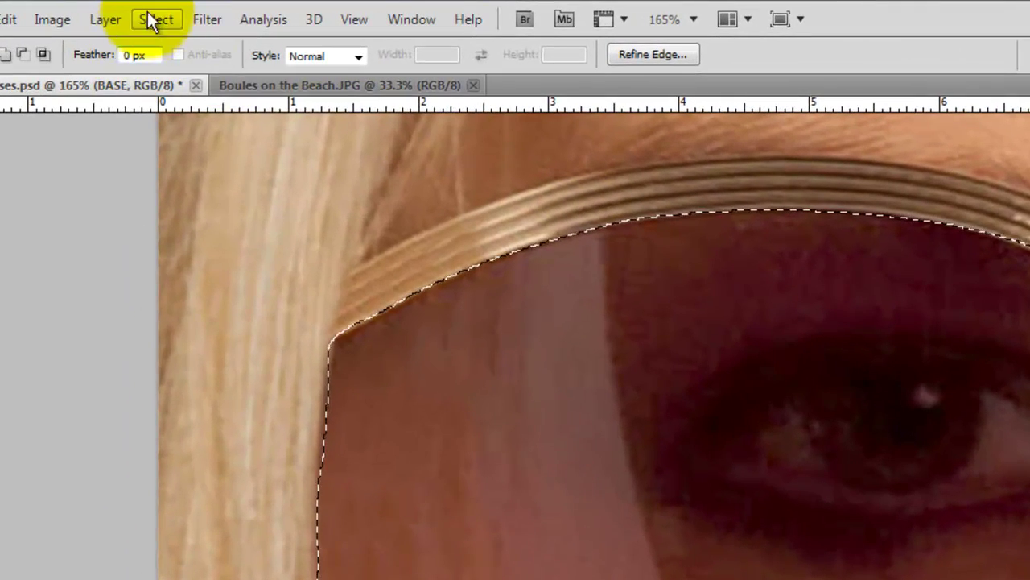
Step: Refine the selection edge with a 2 px feather and a slight edge shift
left_click(126, 9)
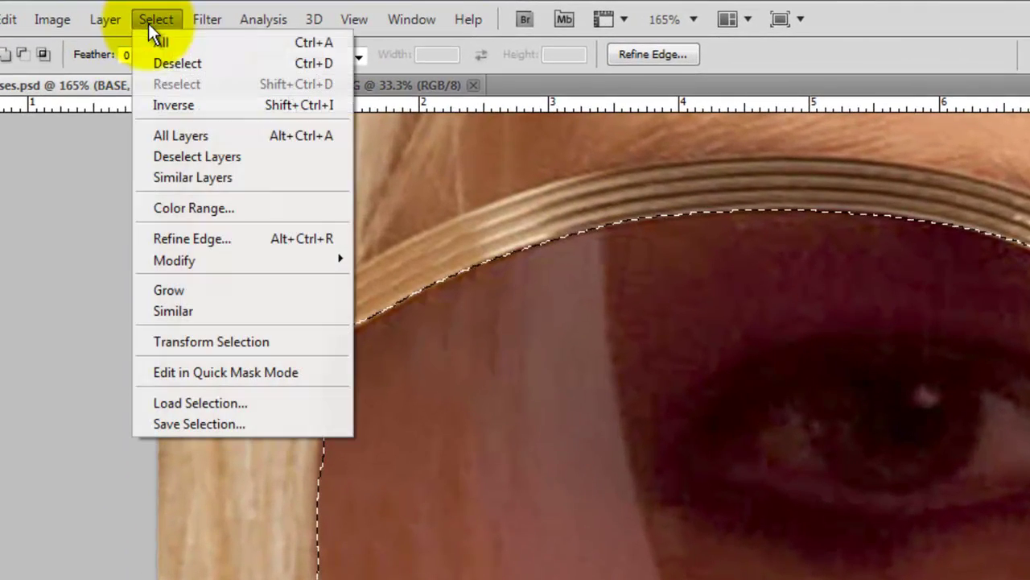
left_click(202, 244)
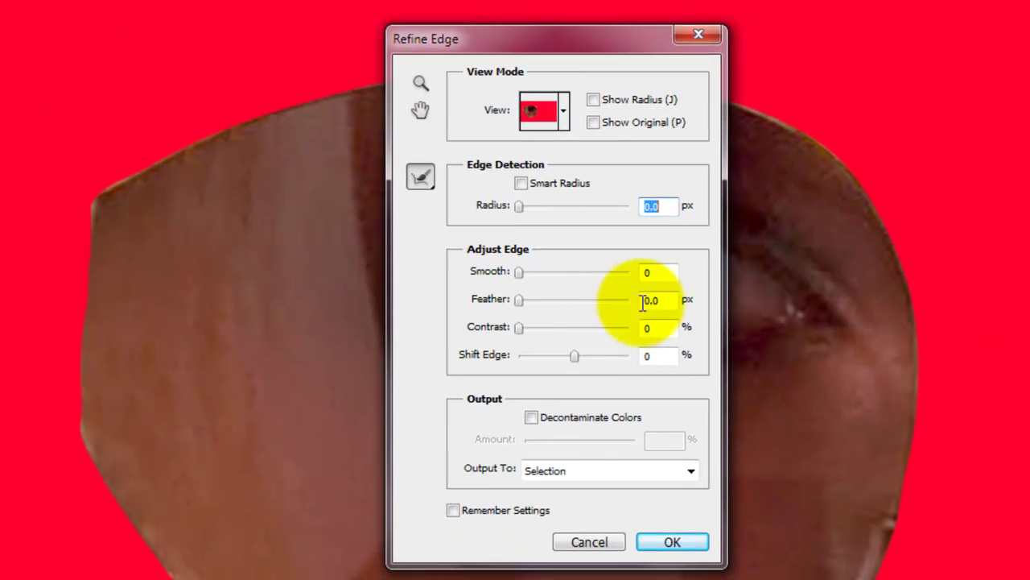
left_click(643, 302)
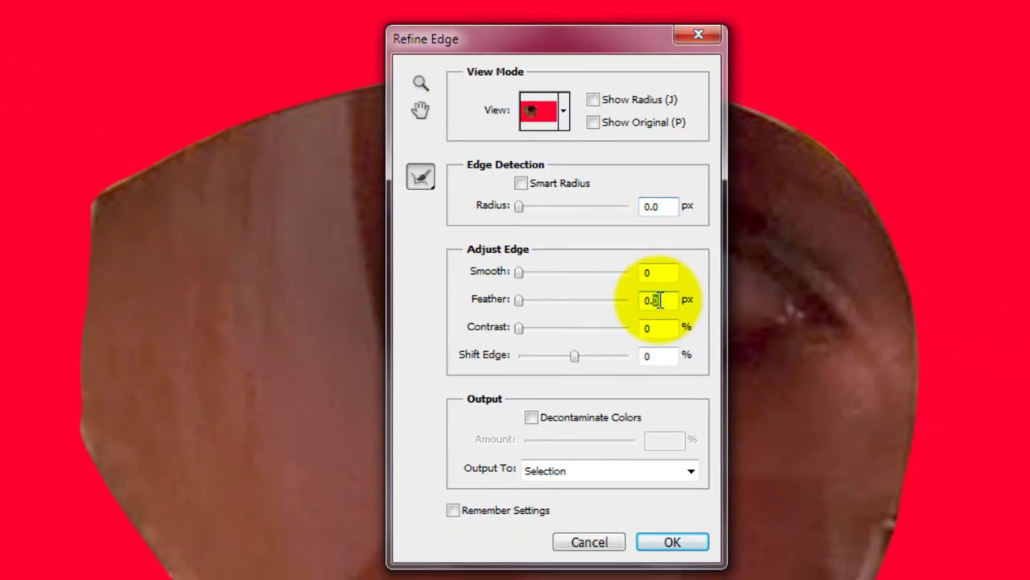
double_click(644, 303)
type("2")
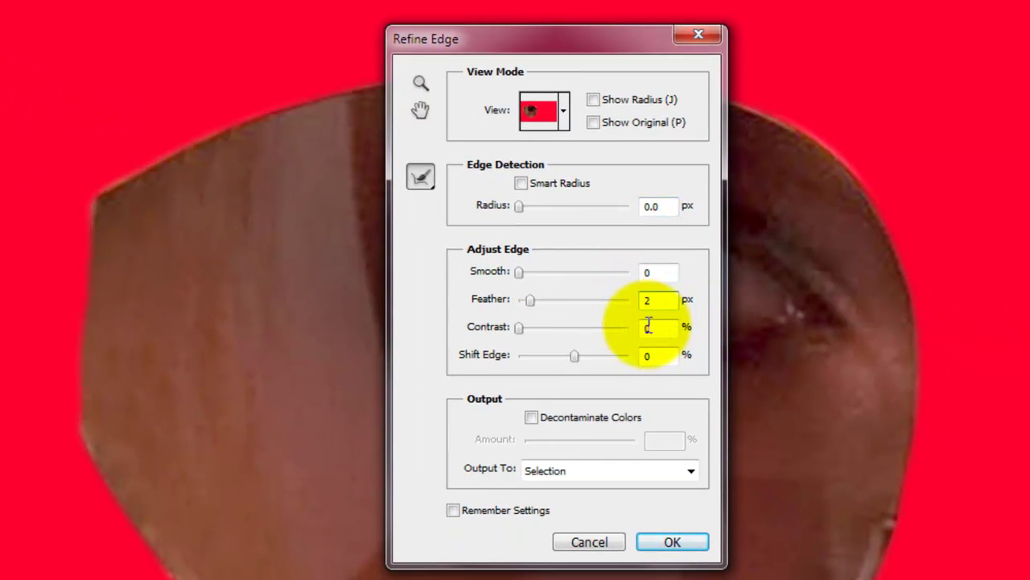
left_click_drag(575, 355, 574, 356)
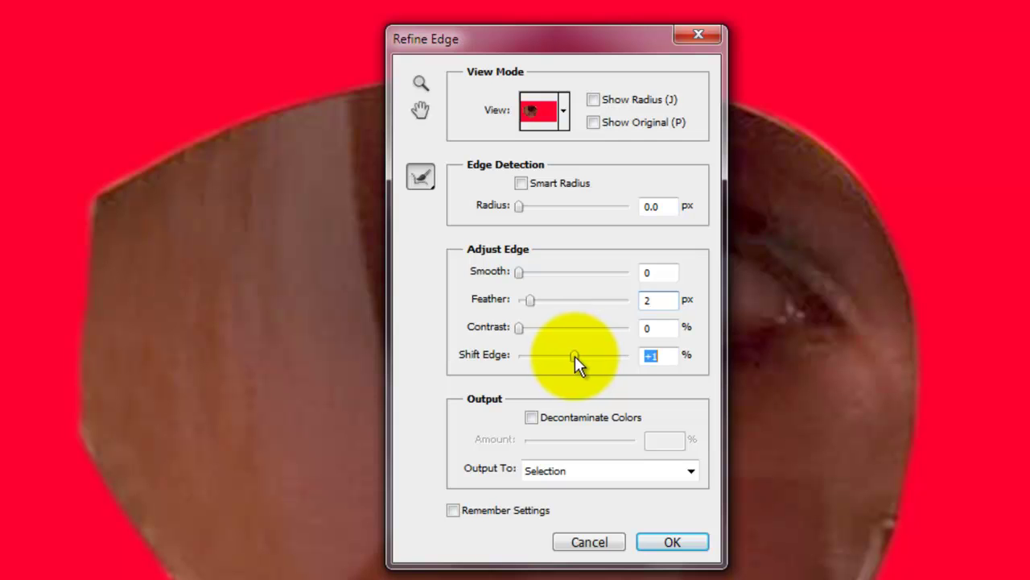
left_click(671, 542)
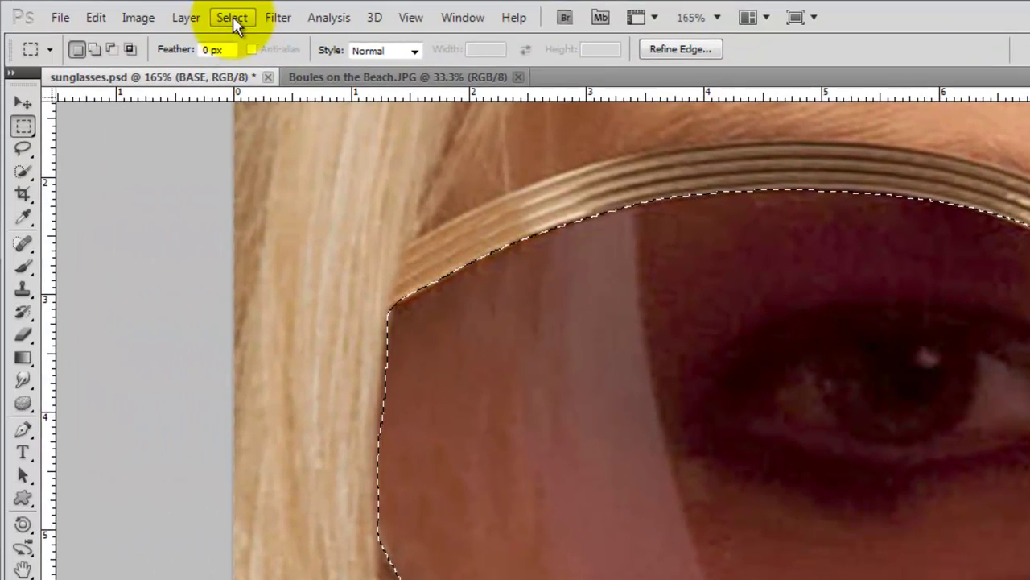
Step: Save the selection as a new channel named LEFT LENS
left_click(232, 16)
left_click(286, 382)
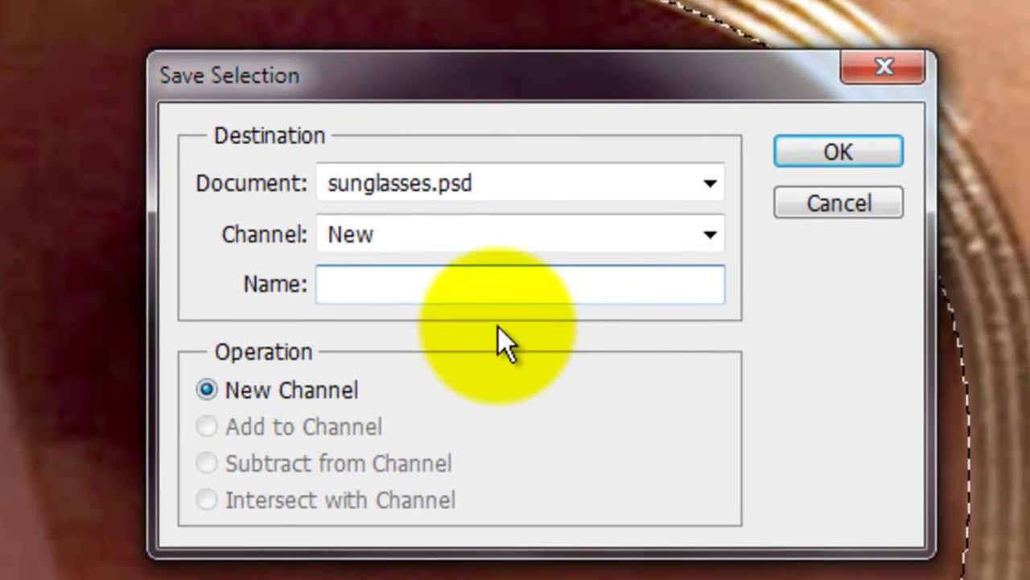
type("L")
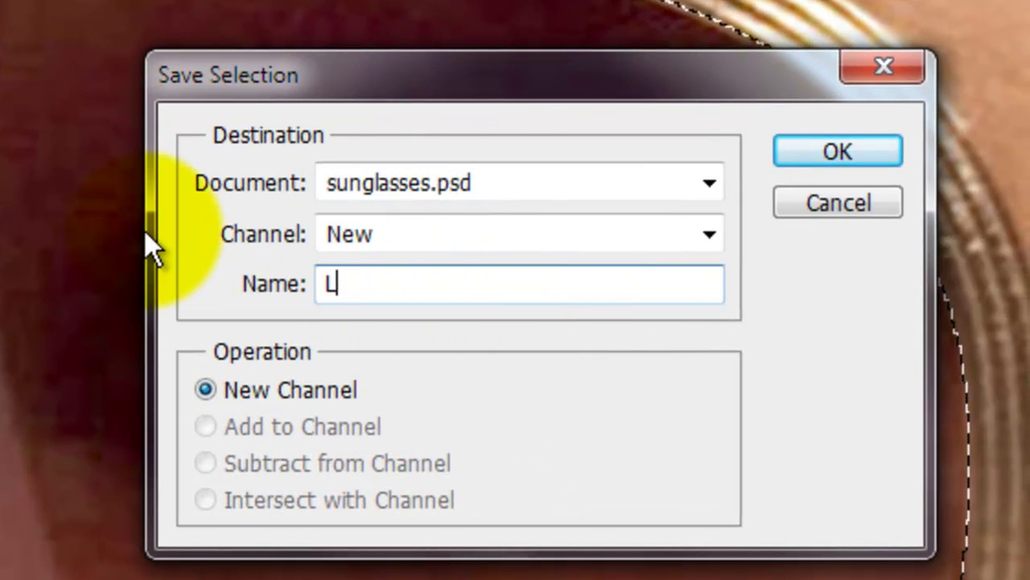
type("EFT LENS")
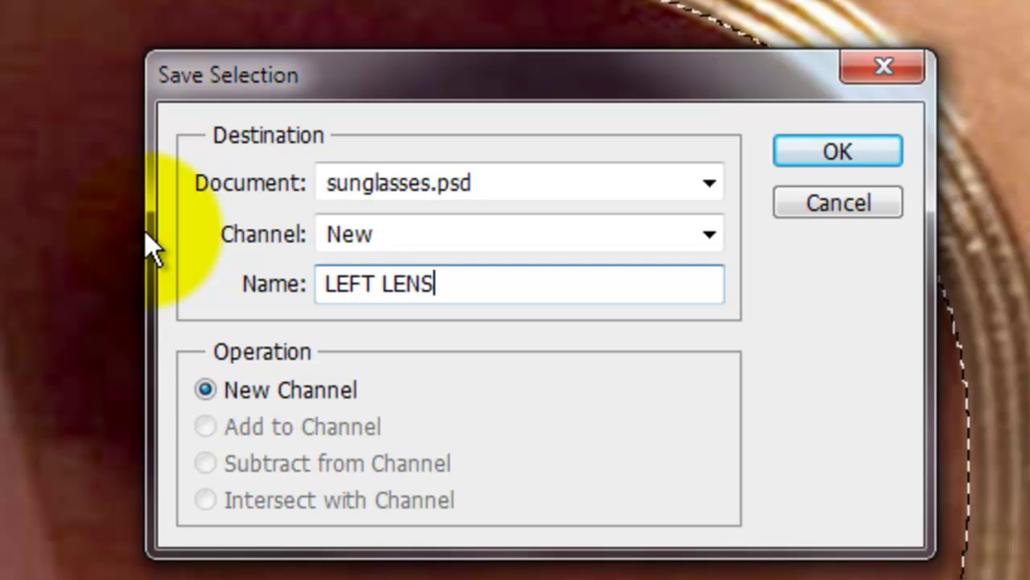
left_click(852, 157)
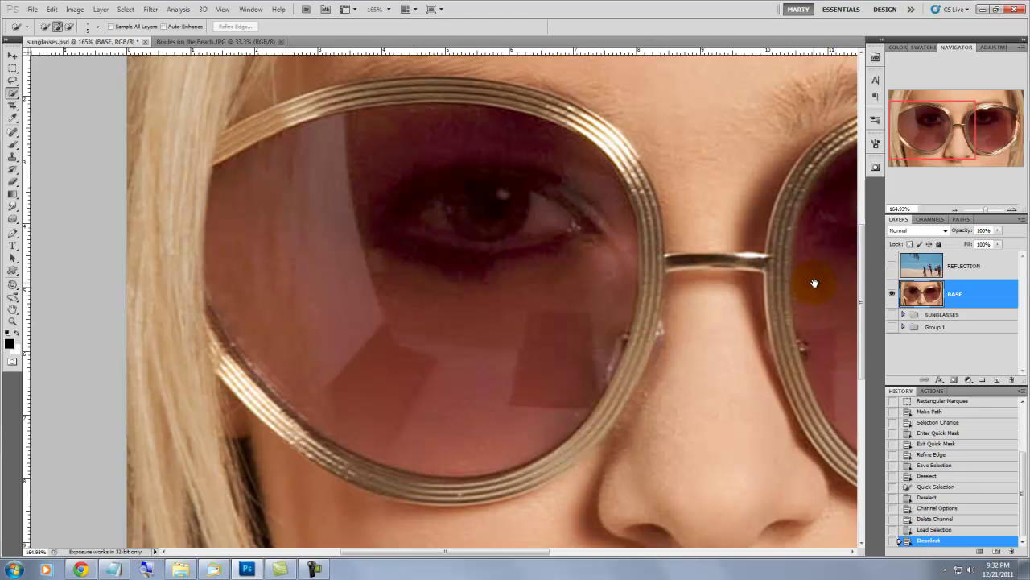
Step: Bring the right lens into view and pick the Pen tool for tracing
left_click_drag(813, 283, 306, 273)
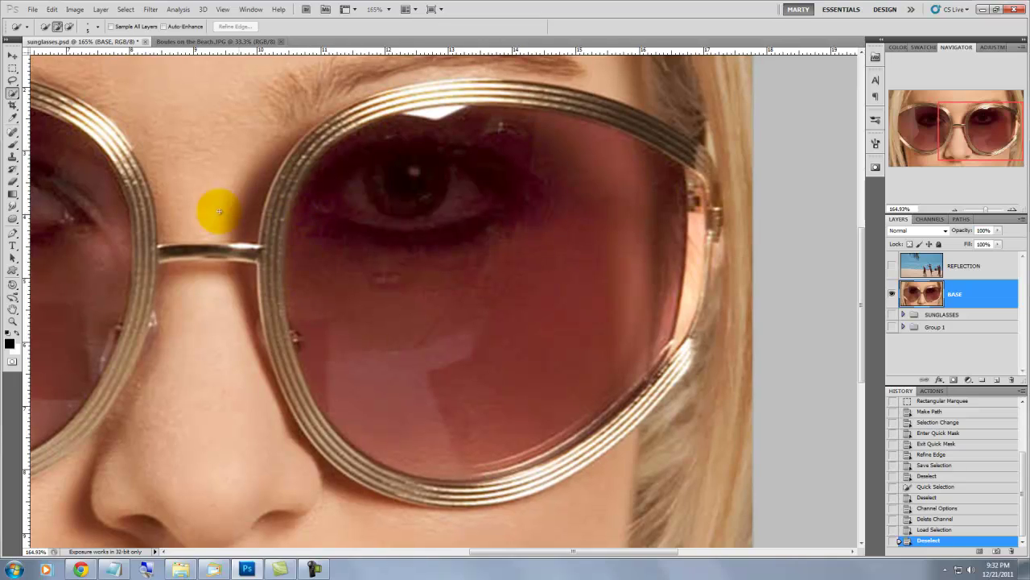
left_click(12, 233)
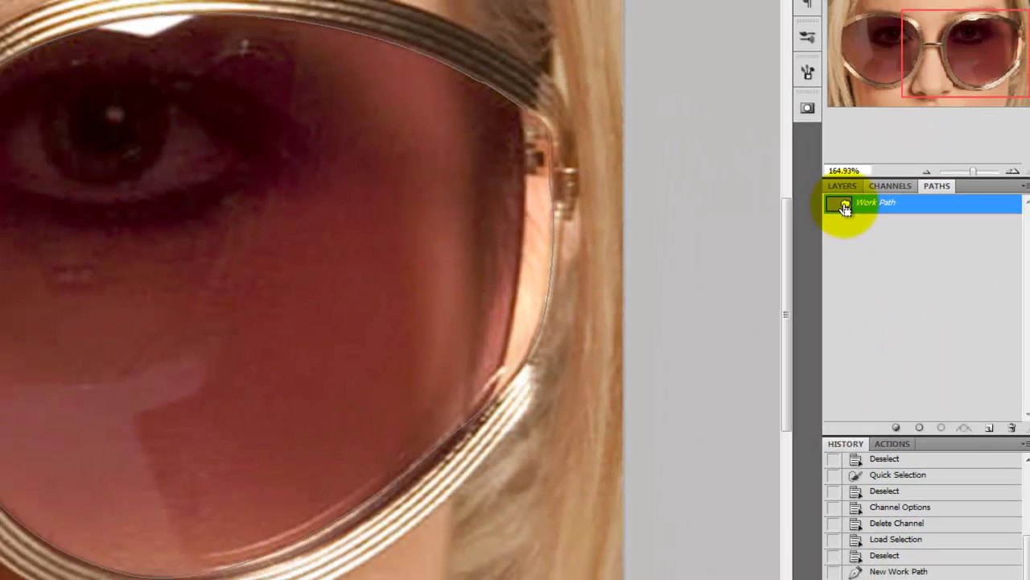
Step: Load the right lens path, refine it with Feather 2 and Shift Edge -5, and save it as RIGHT LENS
left_click(722, 90, "ctrl")
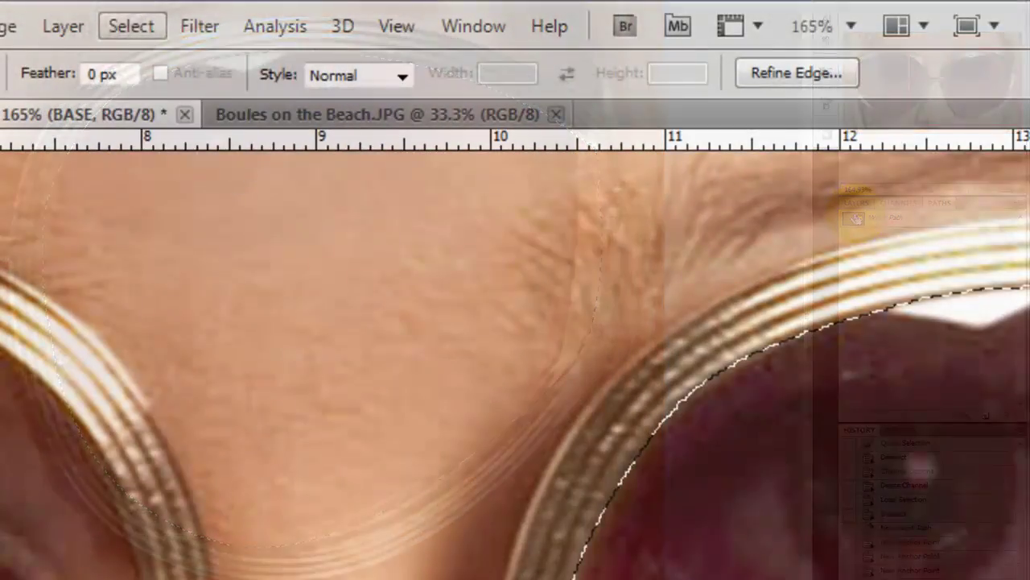
left_click(132, 36)
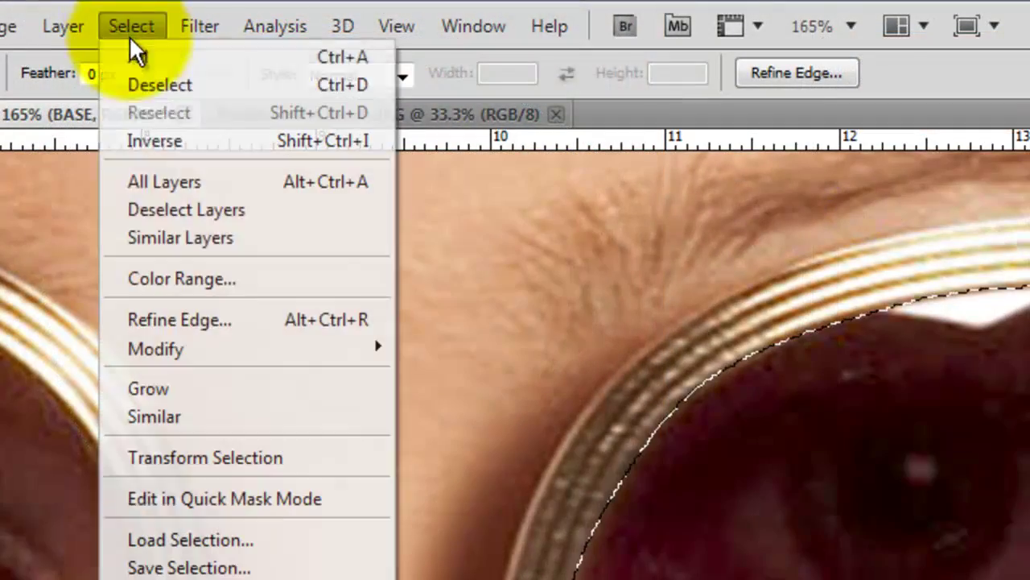
left_click(176, 329)
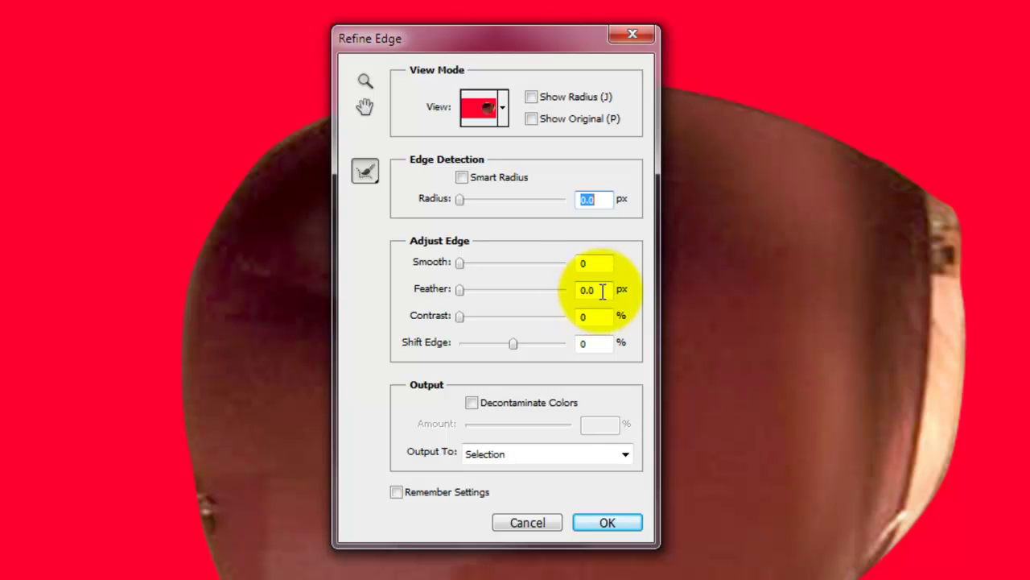
double_click(595, 290)
type("2")
double_click(579, 343)
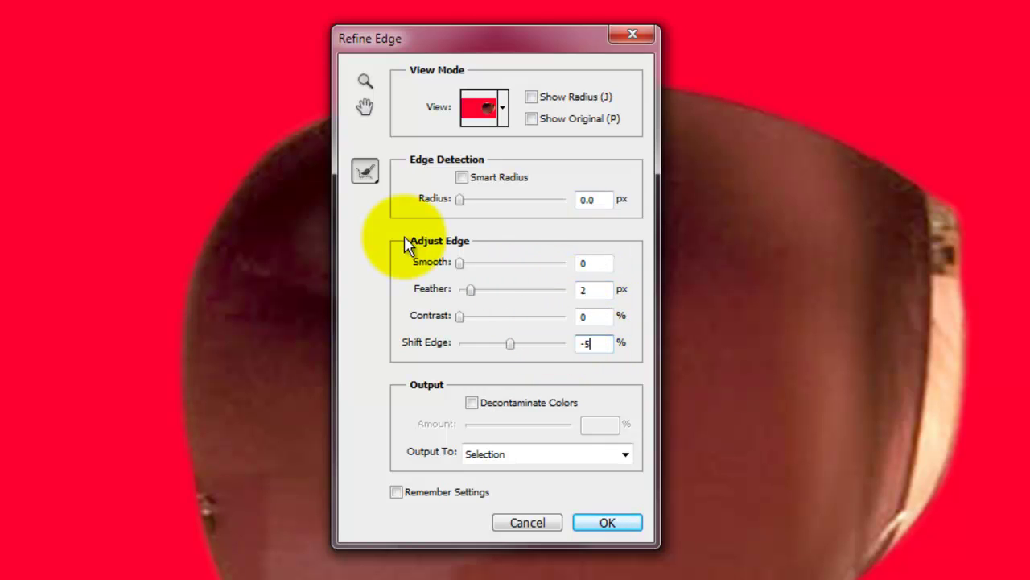
left_click(605, 523)
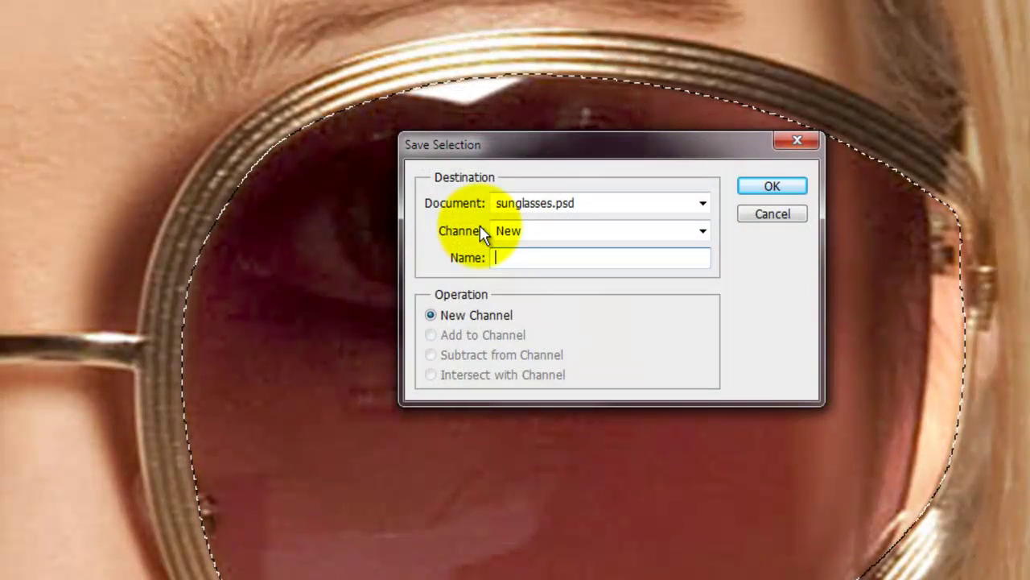
type("RIGHT L")
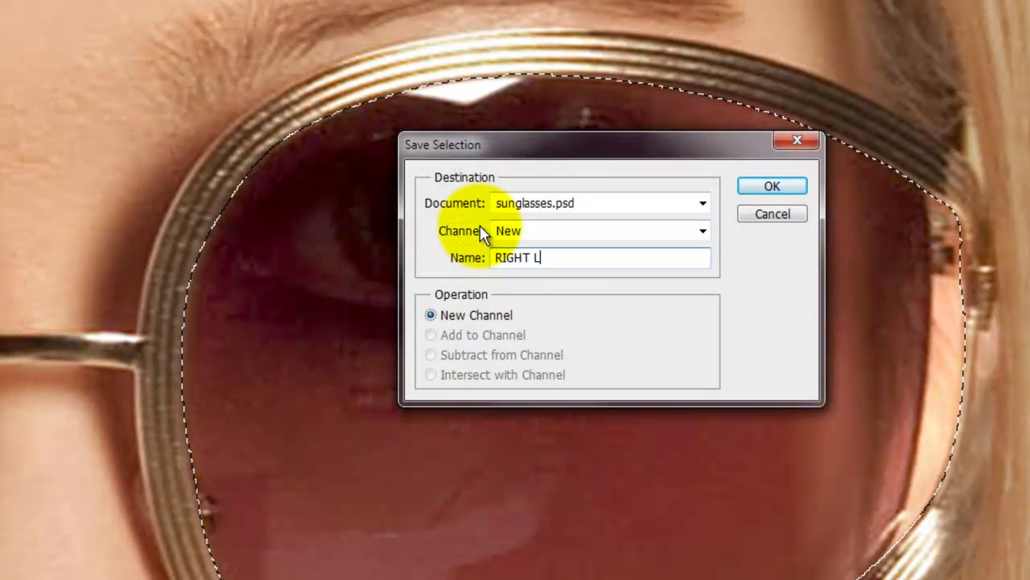
type("ENS")
left_click(770, 187)
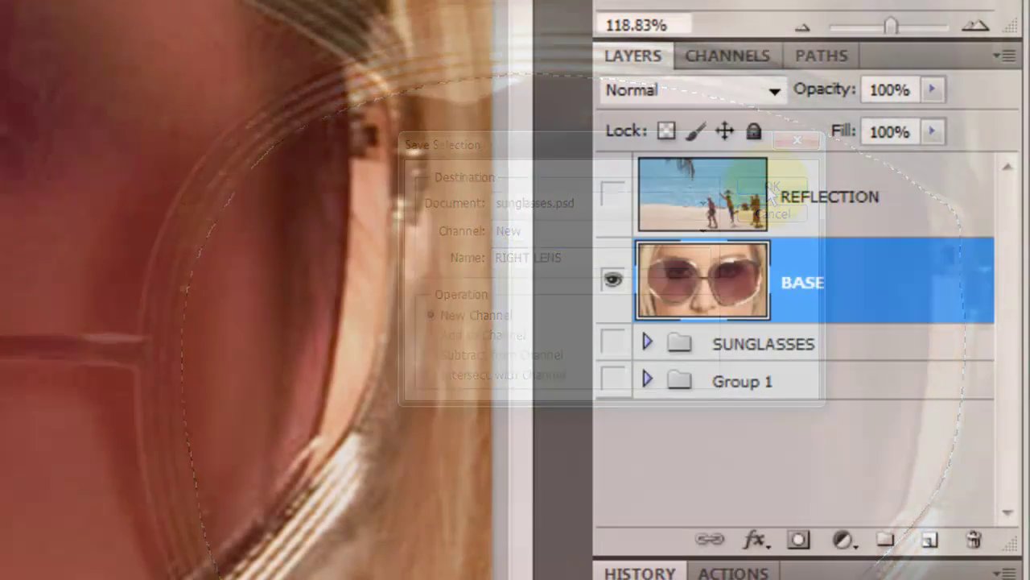
Step: Group REFLECTION and BASE as ORIGINAL, then duplicate the group as ORIGINAL copy
left_click(837, 275)
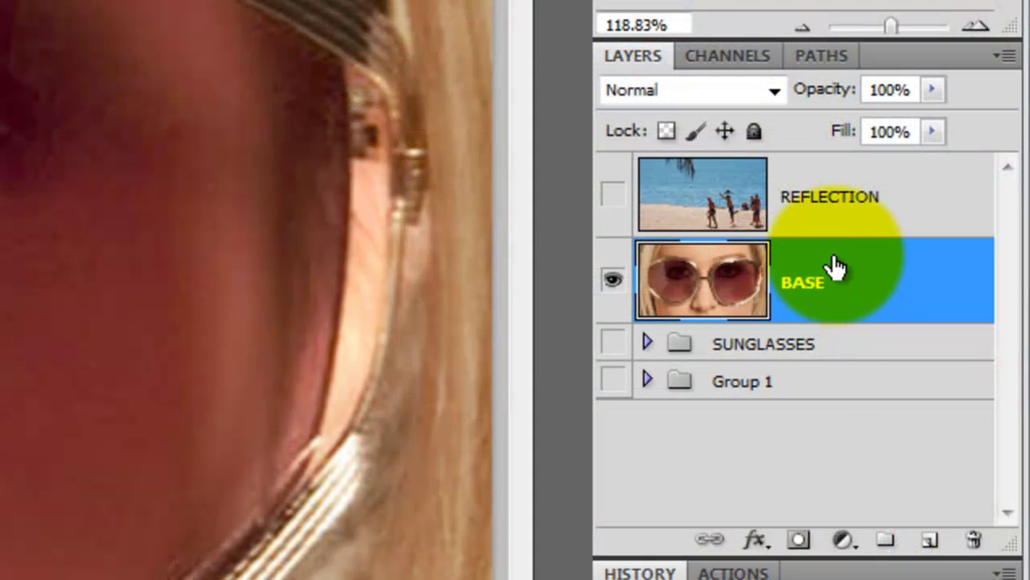
left_click(855, 207, "shift")
left_click_drag(834, 282, 891, 540)
double_click(749, 174)
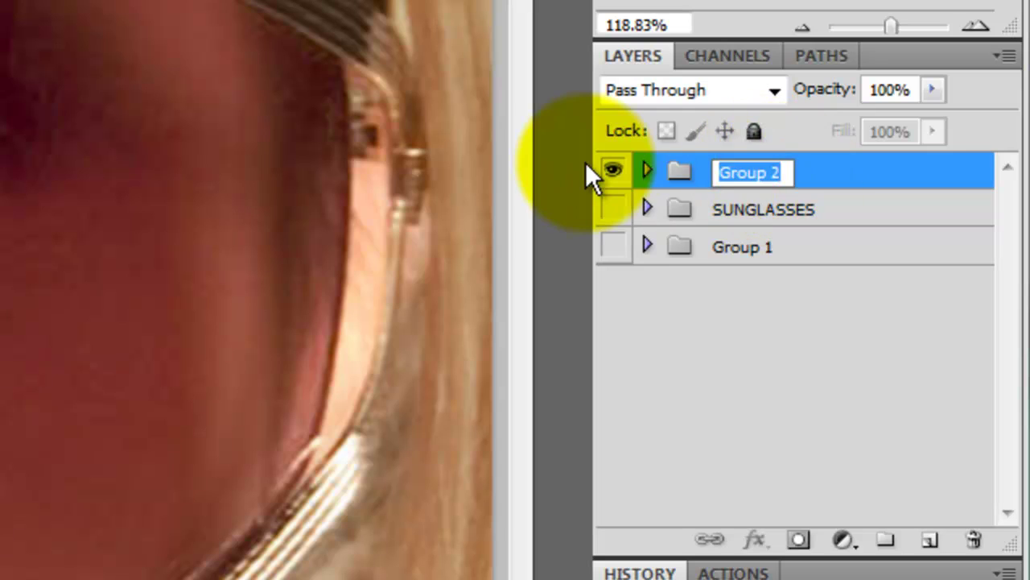
type("ORIGINAL")
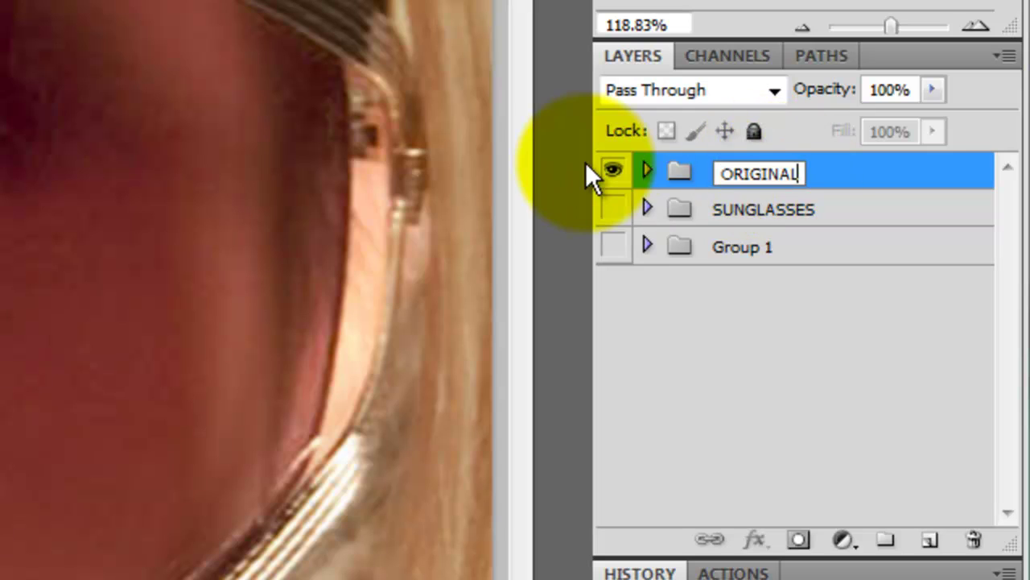
key("Return")
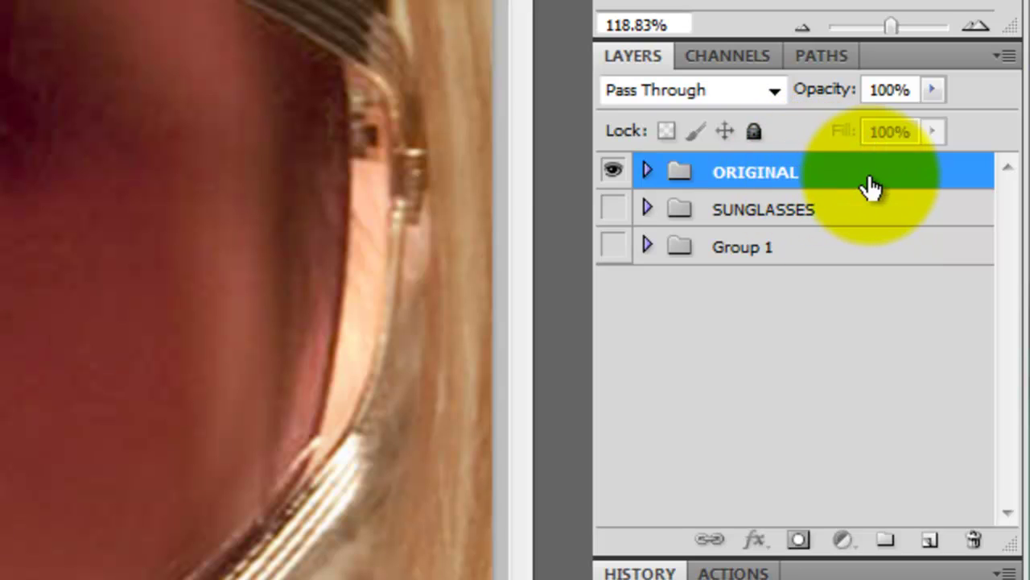
left_click_drag(873, 187, 944, 547)
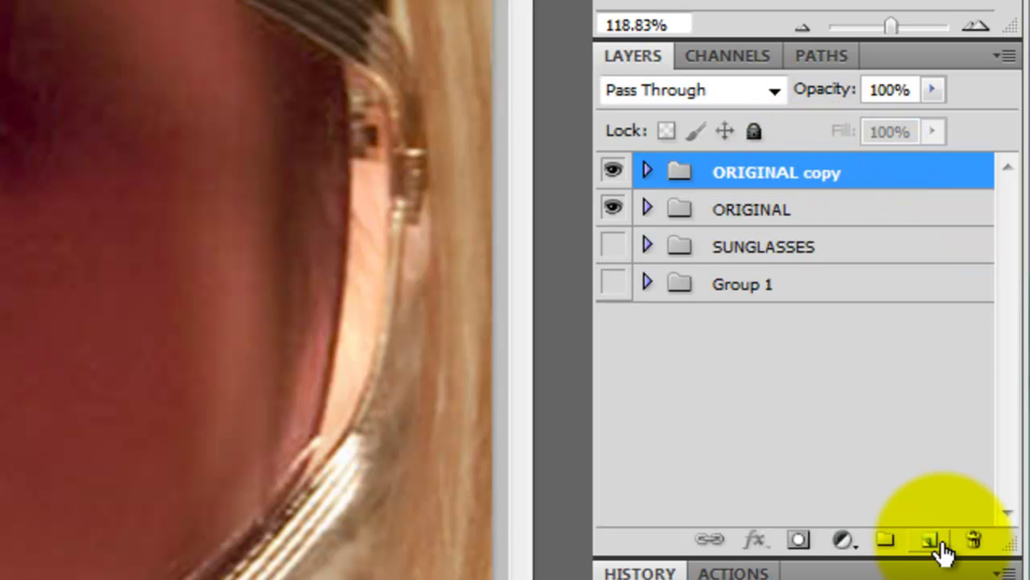
Step: Hide ORIGINAL, show the beach layer inside ORIGINAL copy, and rename it RT REFLECTION
left_click(612, 208)
left_click(651, 170)
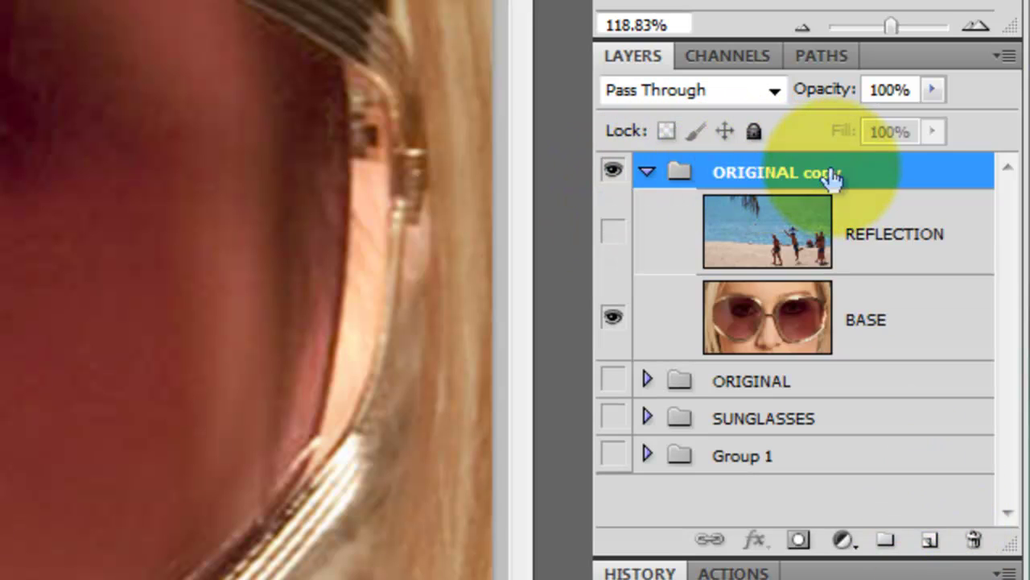
left_click(612, 233)
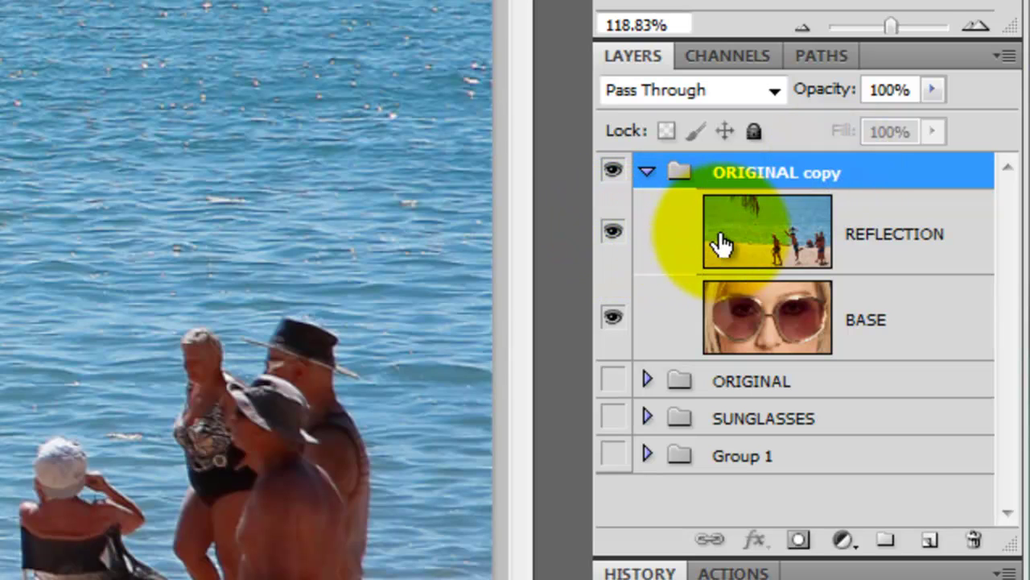
left_click(761, 242)
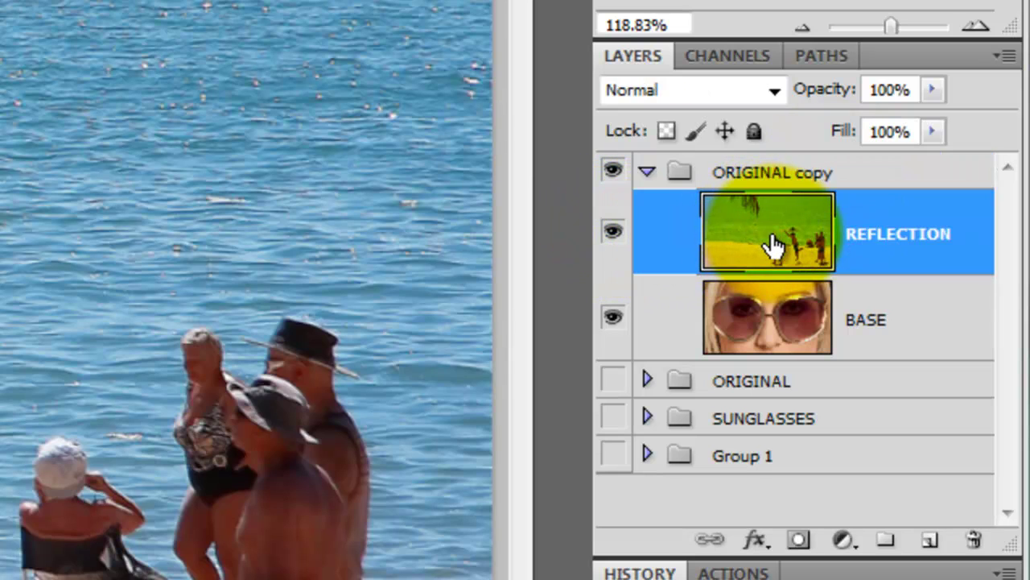
double_click(857, 238)
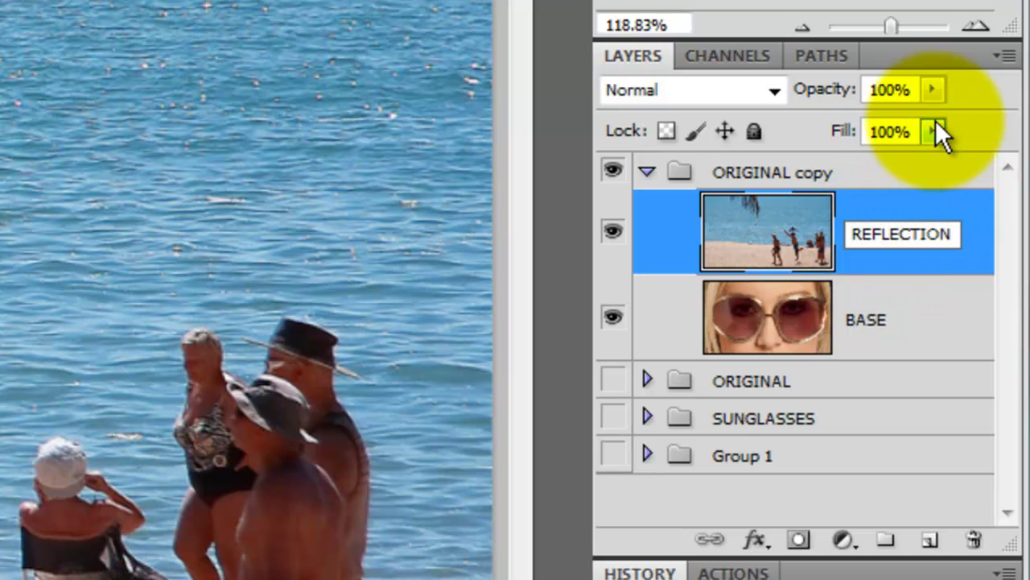
type("RT")
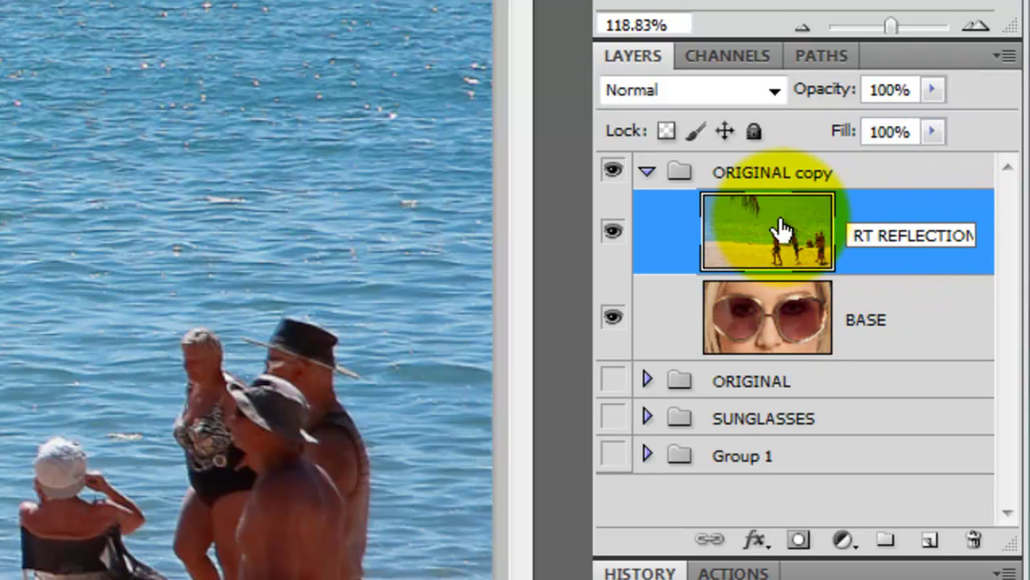
Step: Duplicate RT REFLECTION and rename the copy LFT REFLECTION
left_click_drag(780, 229, 922, 519)
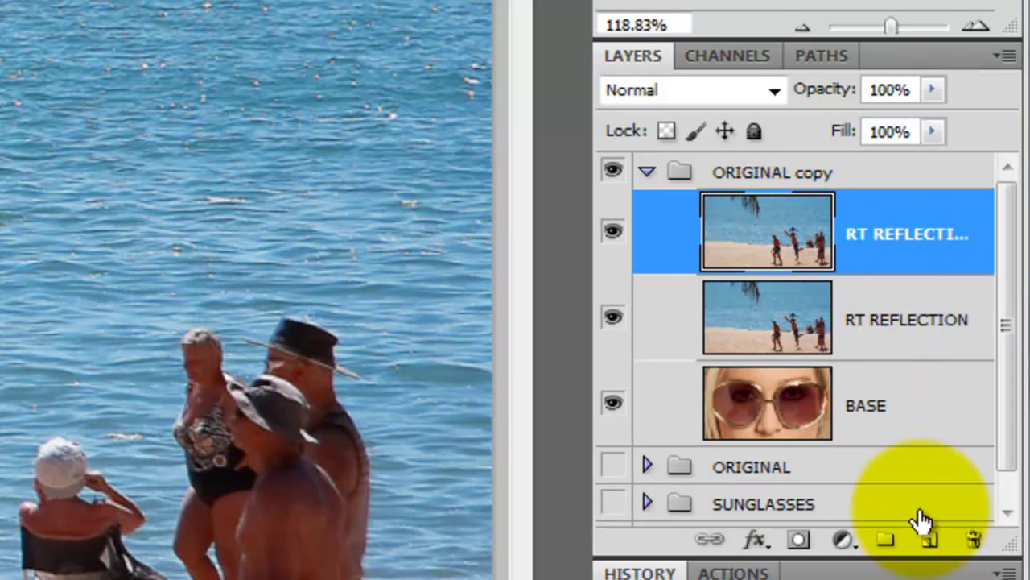
left_click(867, 236)
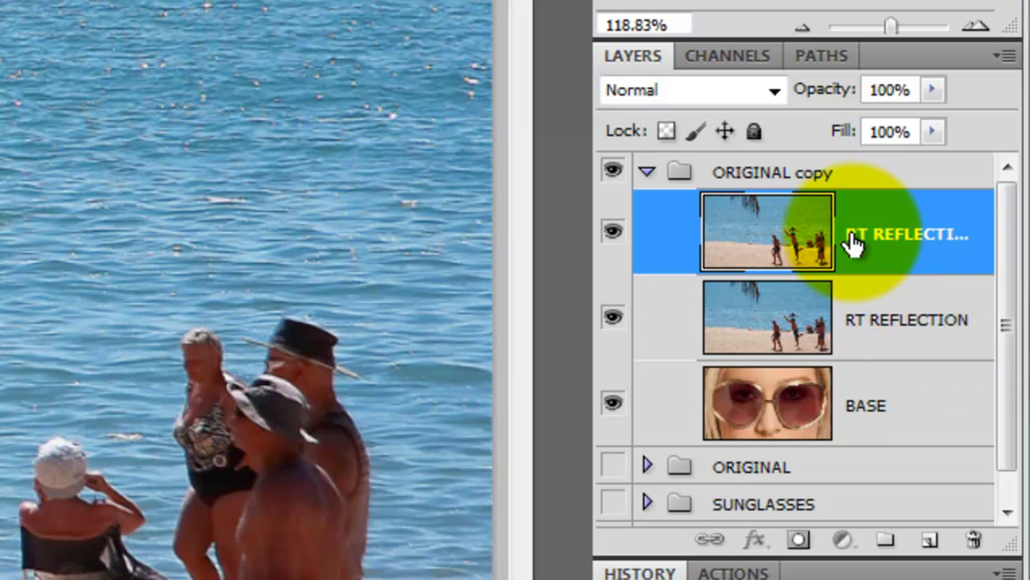
double_click(851, 233)
left_click_drag(929, 234, 1015, 230)
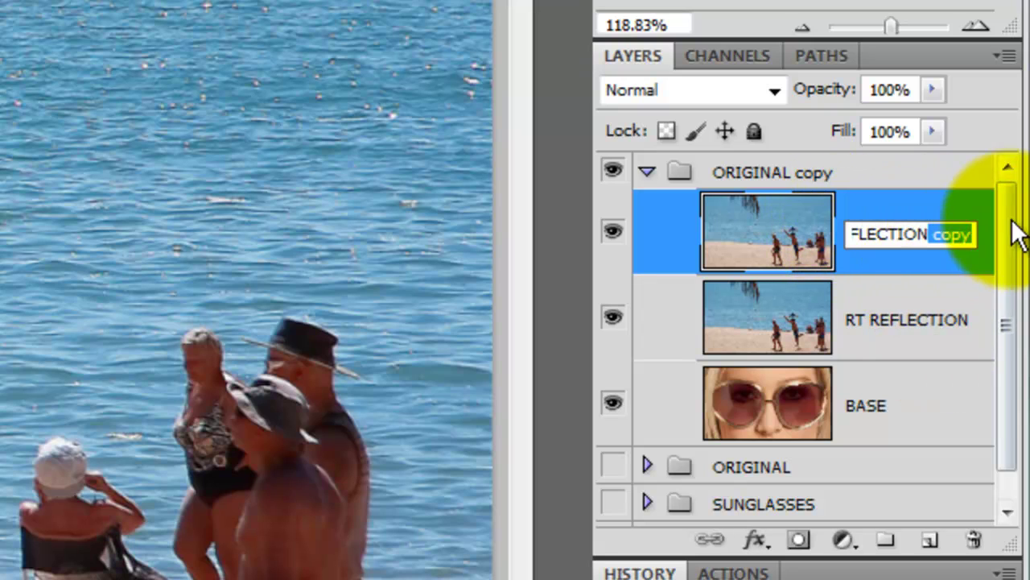
left_click_drag(874, 234, 840, 232)
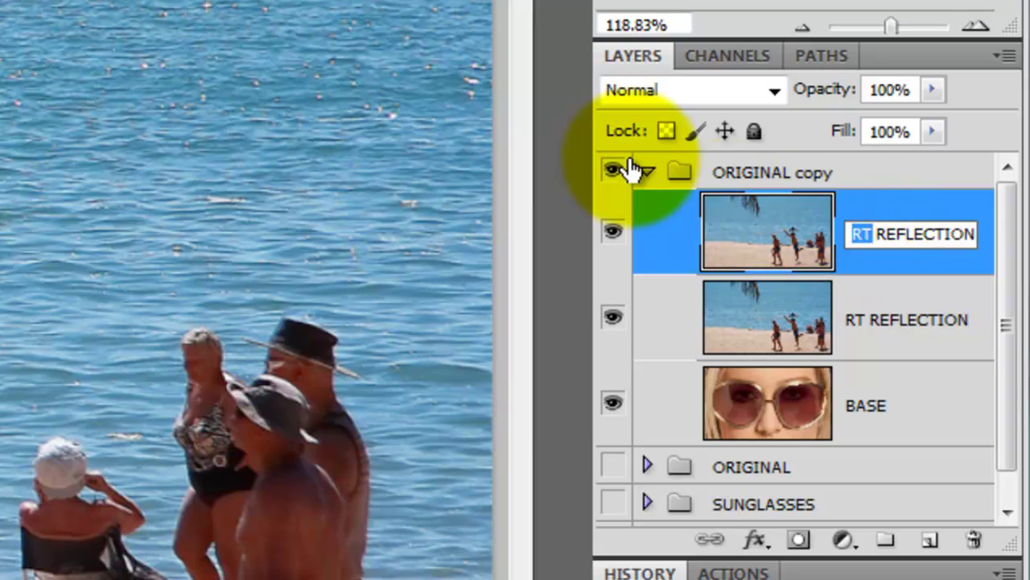
type("LFT")
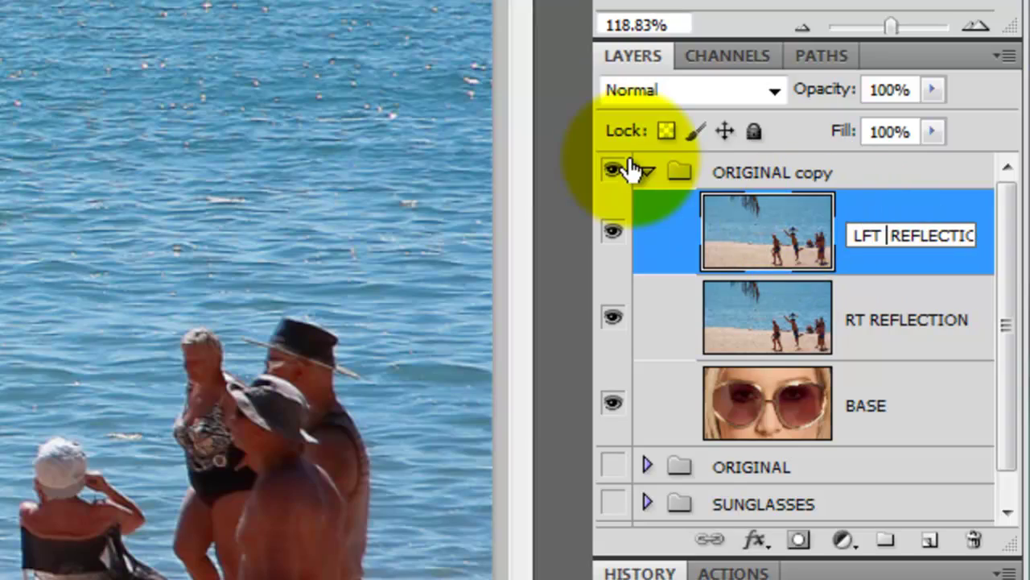
Step: Confirm the LFT REFLECTION name and slide its beach image left with the Move tool
key("Return")
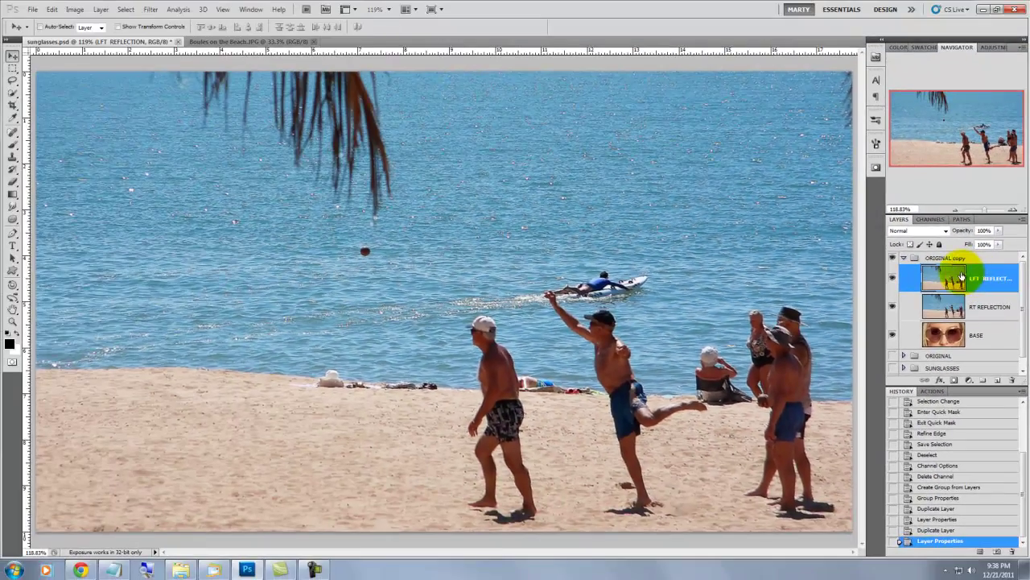
key("v")
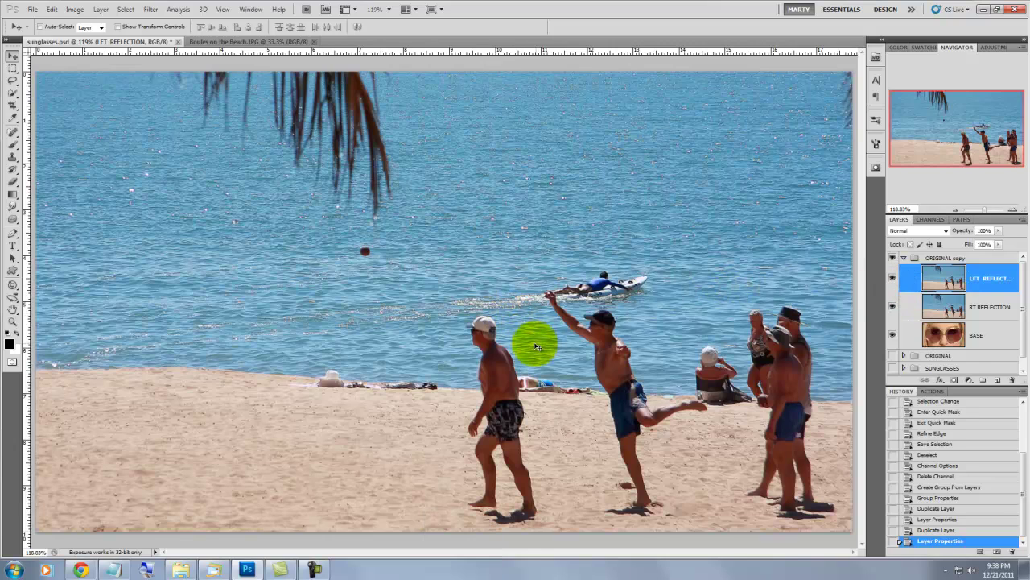
left_click_drag(537, 346, 399, 341)
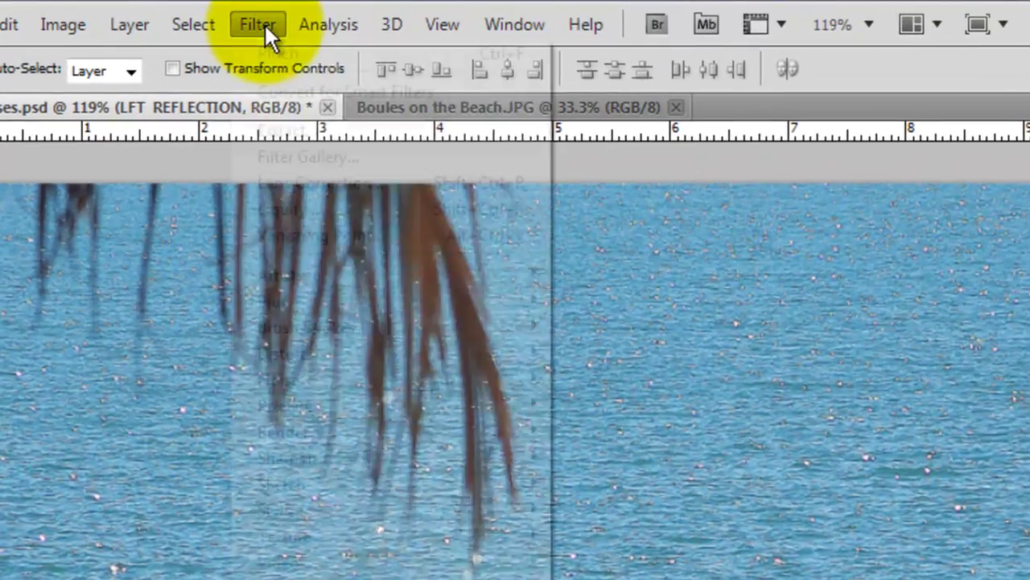
Step: Apply a -35 Pinch to LFT REFLECTION, then repeat it once more with Ctrl+F
left_click(151, 9)
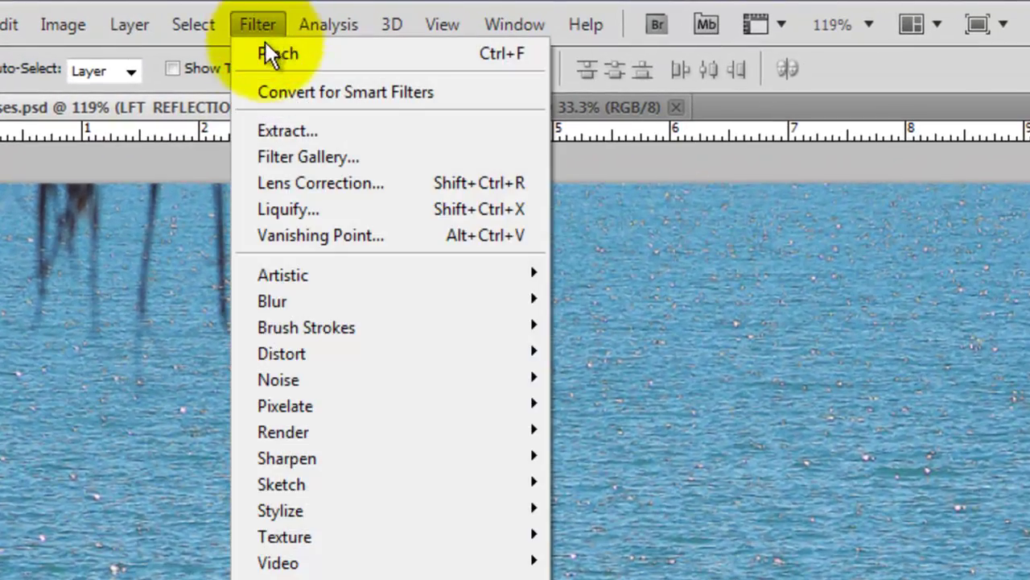
mouse_move(328, 355)
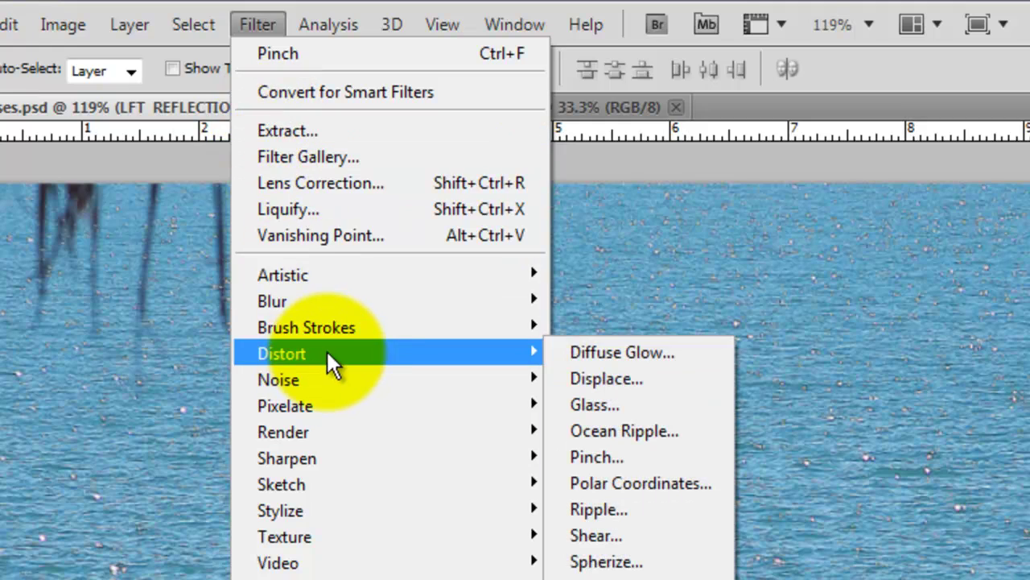
left_click(614, 457)
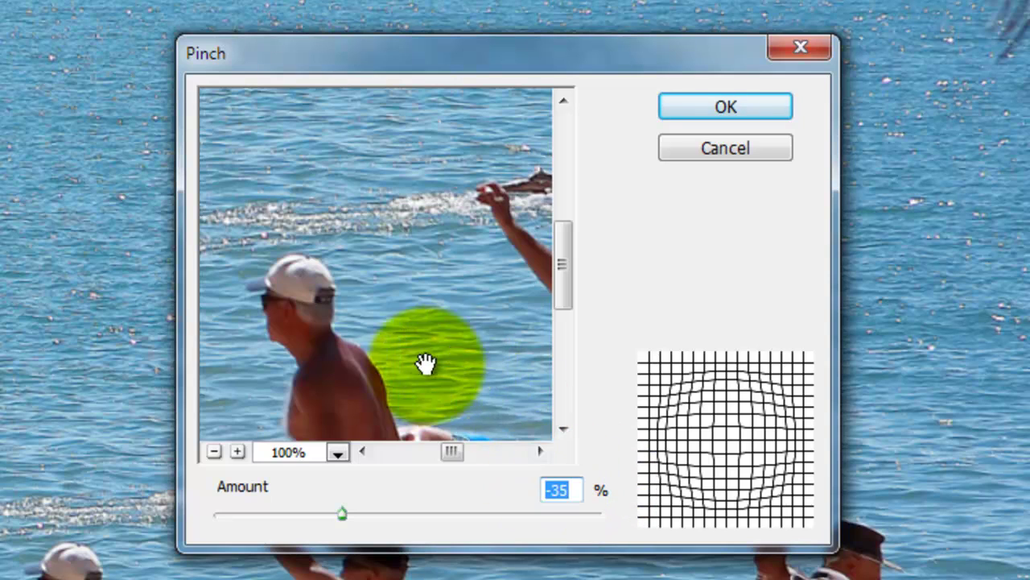
left_click(213, 452)
left_click(213, 451)
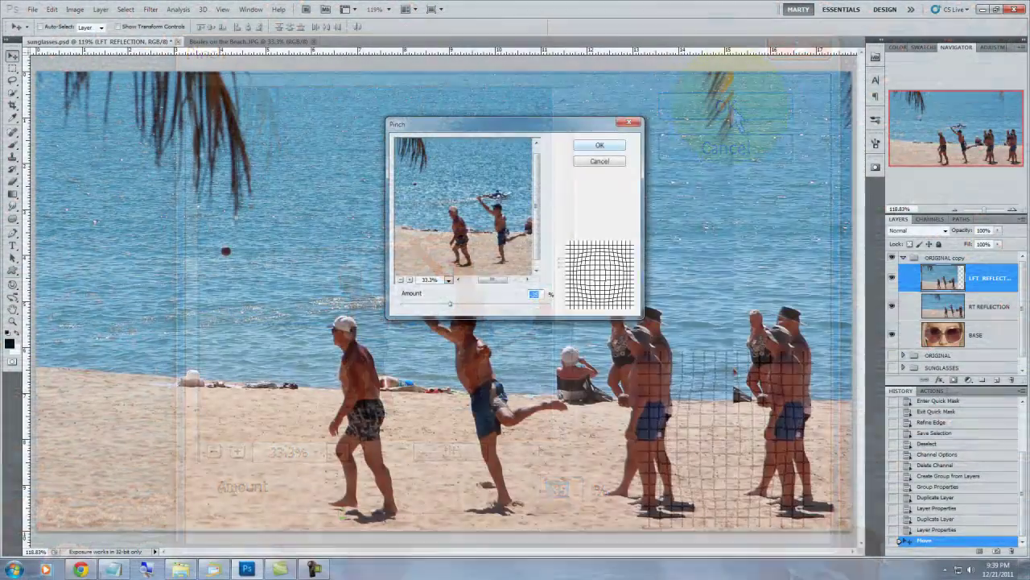
left_click(600, 146)
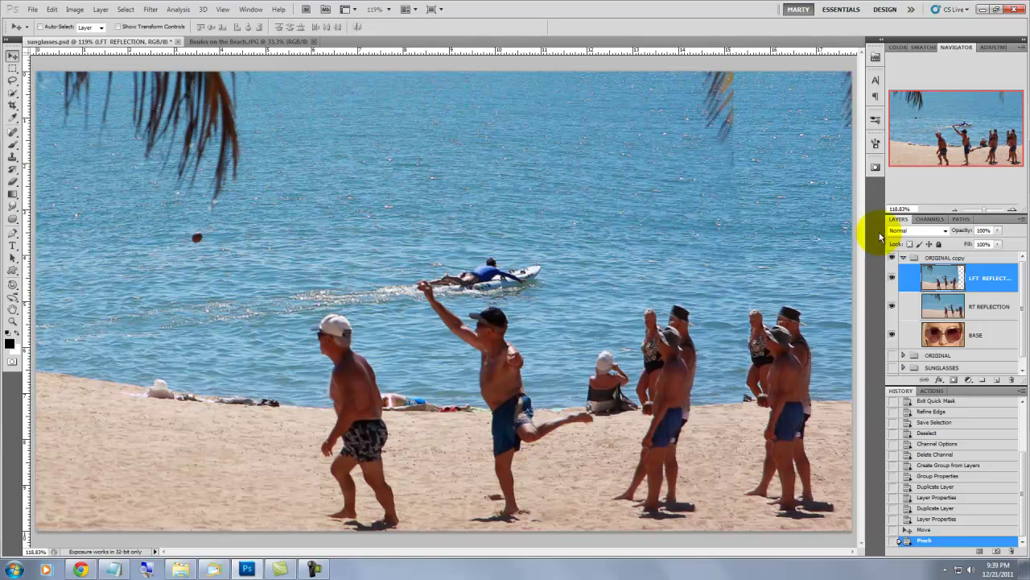
key("ctrl+f")
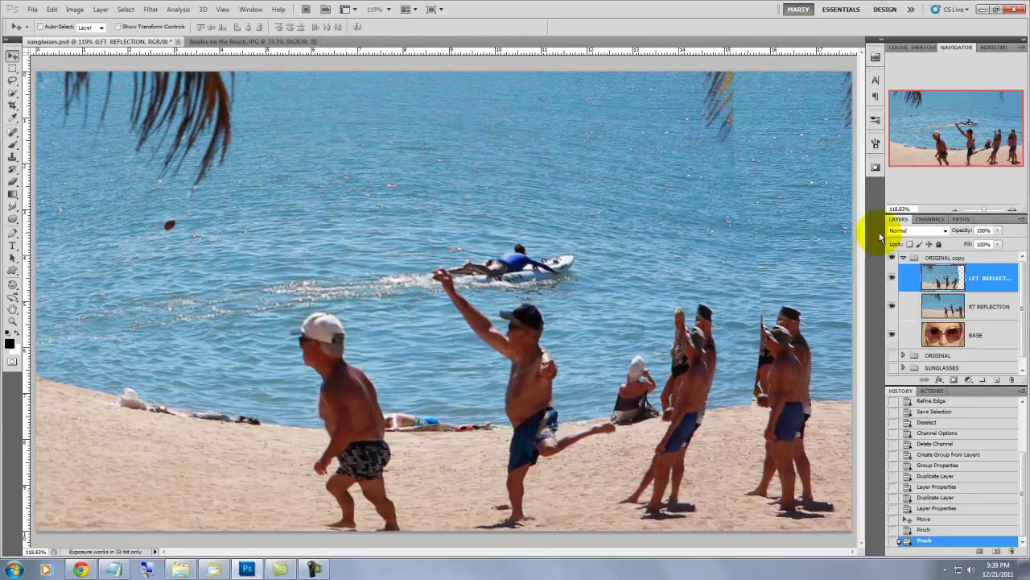
left_click(906, 266)
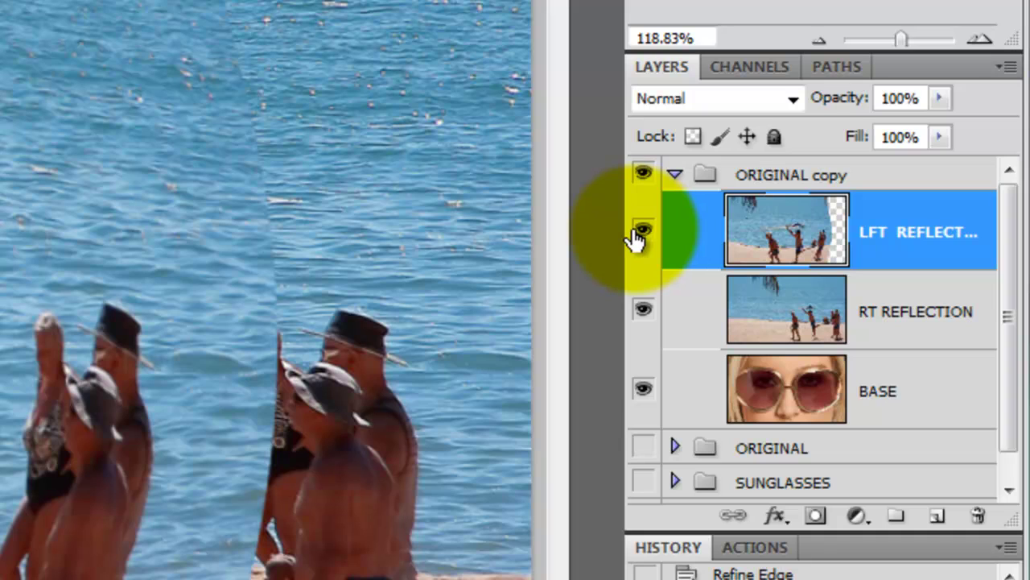
Step: Hide LFT REFLECTION and reapply the Pinch twice to RT REFLECTION
left_click(642, 233)
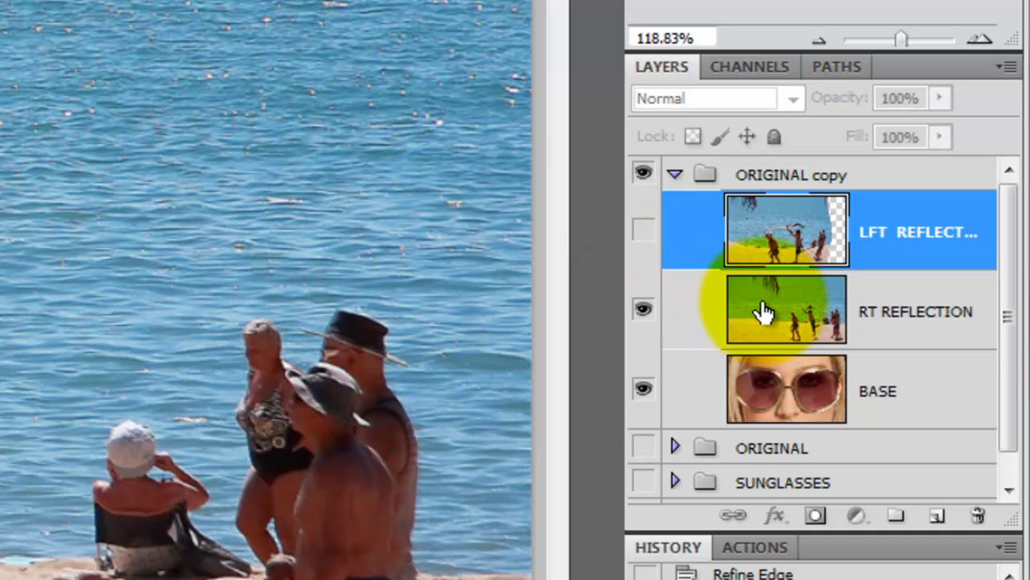
left_click(772, 310)
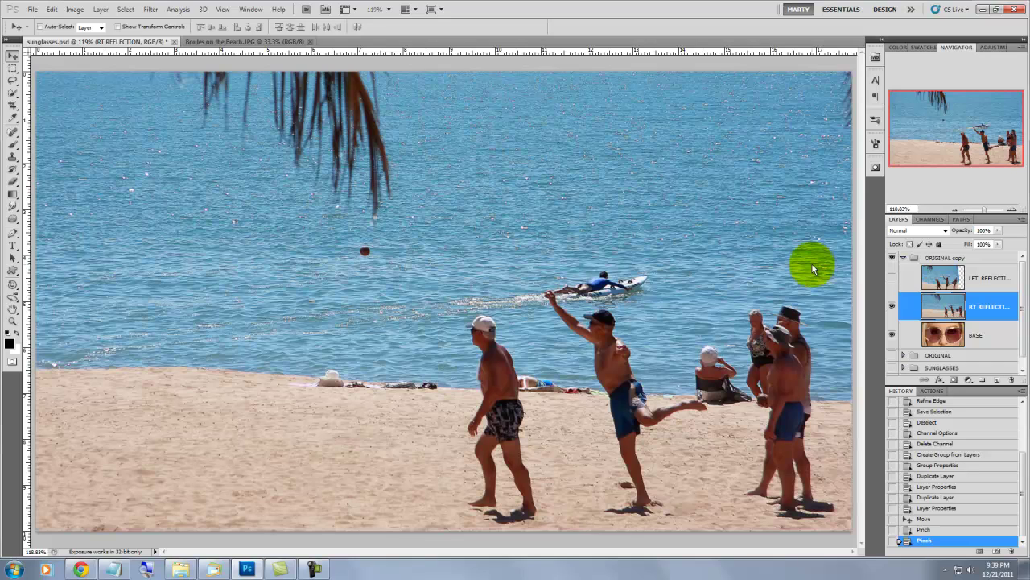
key("ctrl+f")
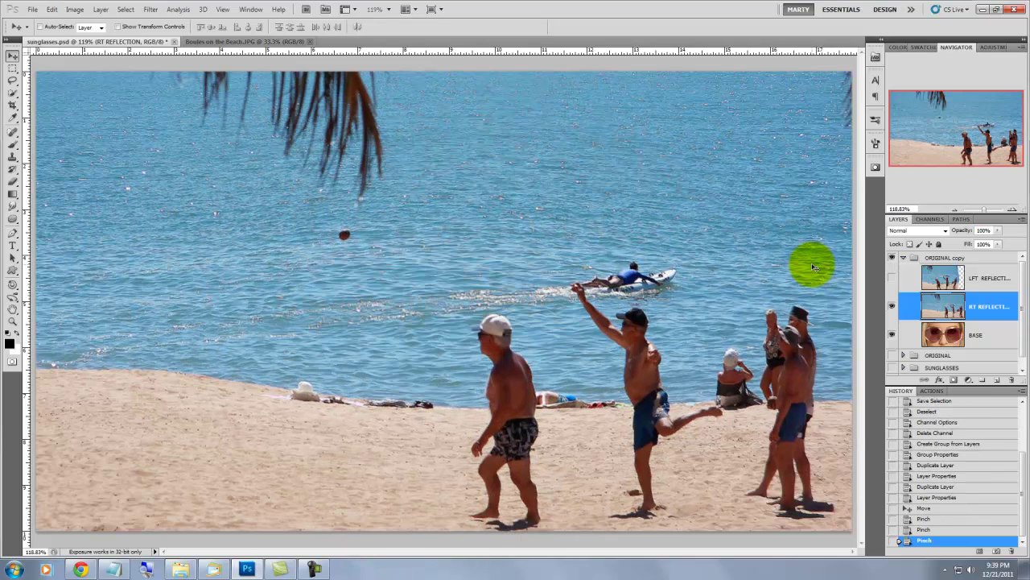
key("ctrl+f")
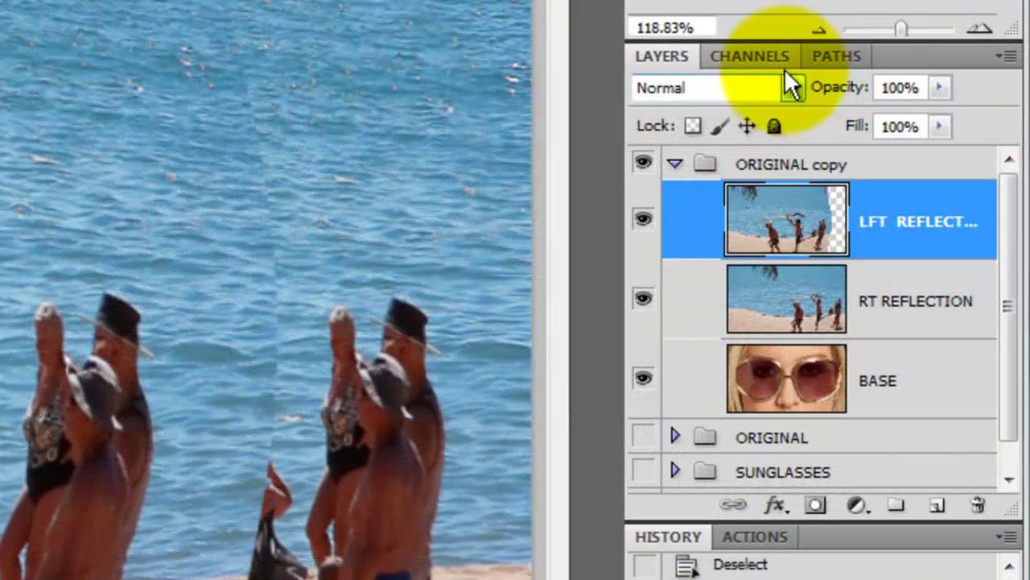
Step: Add the left lens layer mask to LFT REFLECTION and unlink it from the image
left_click(750, 55)
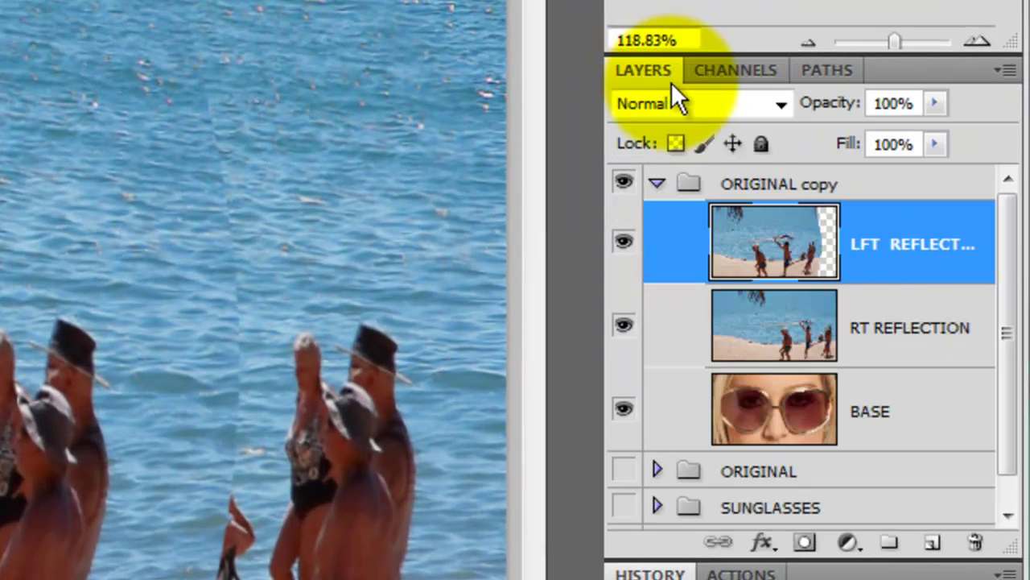
left_click(684, 237)
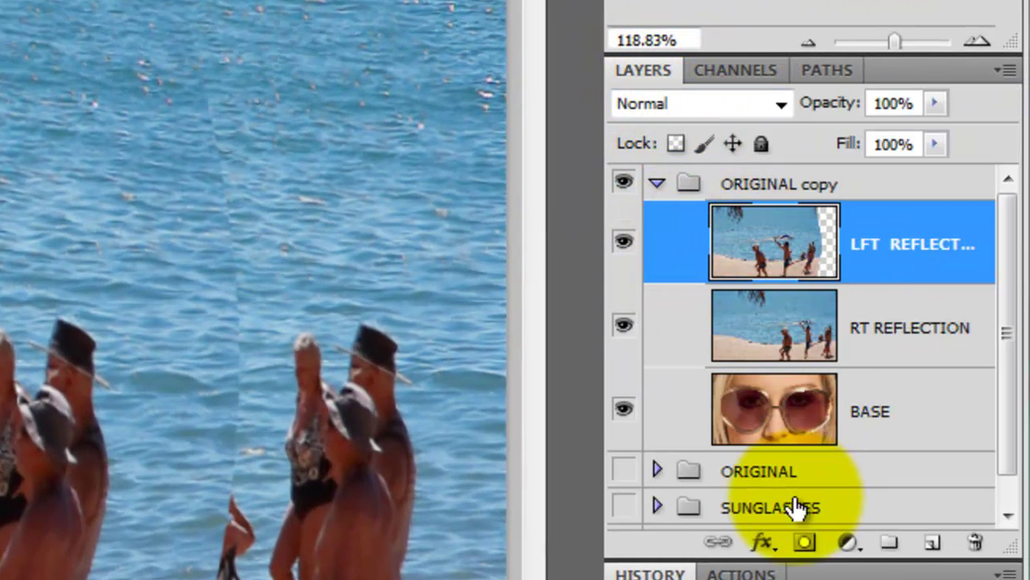
left_click(806, 545)
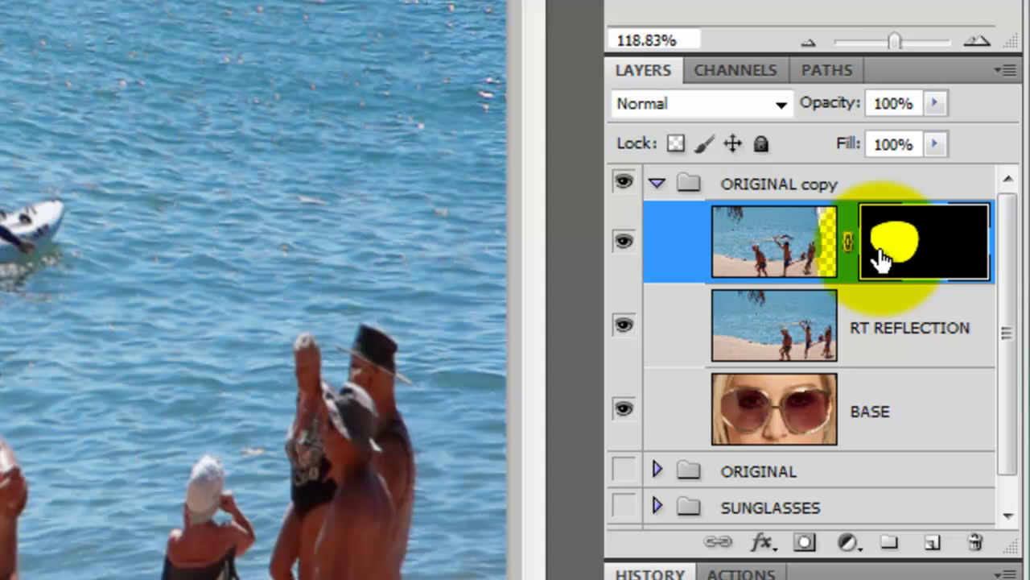
left_click(848, 243)
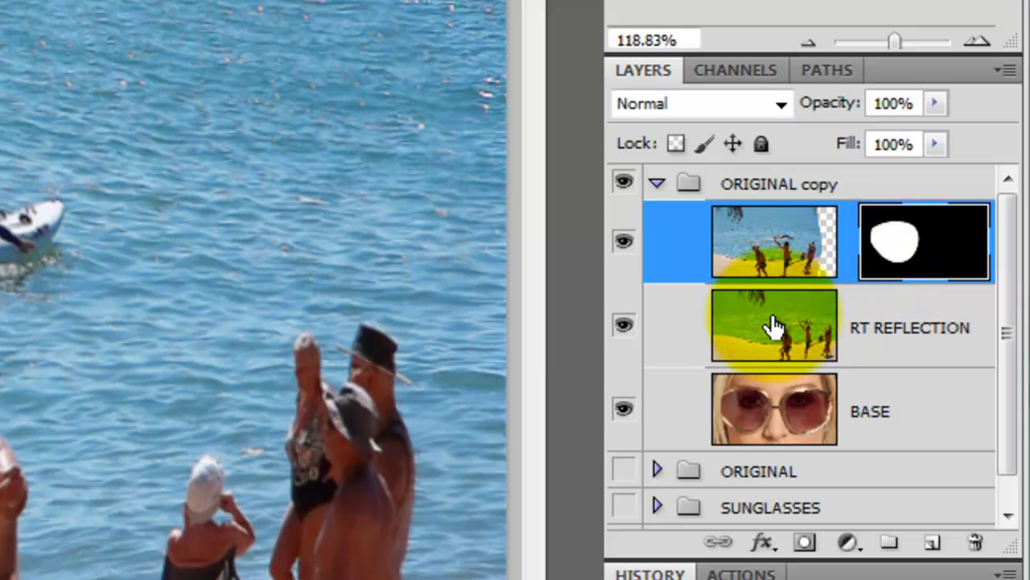
Step: Load the RIGHT LENS channel and give RT REFLECTION an unlinked layer mask from it
left_click_drag(773, 326, 804, 282)
left_click(749, 69)
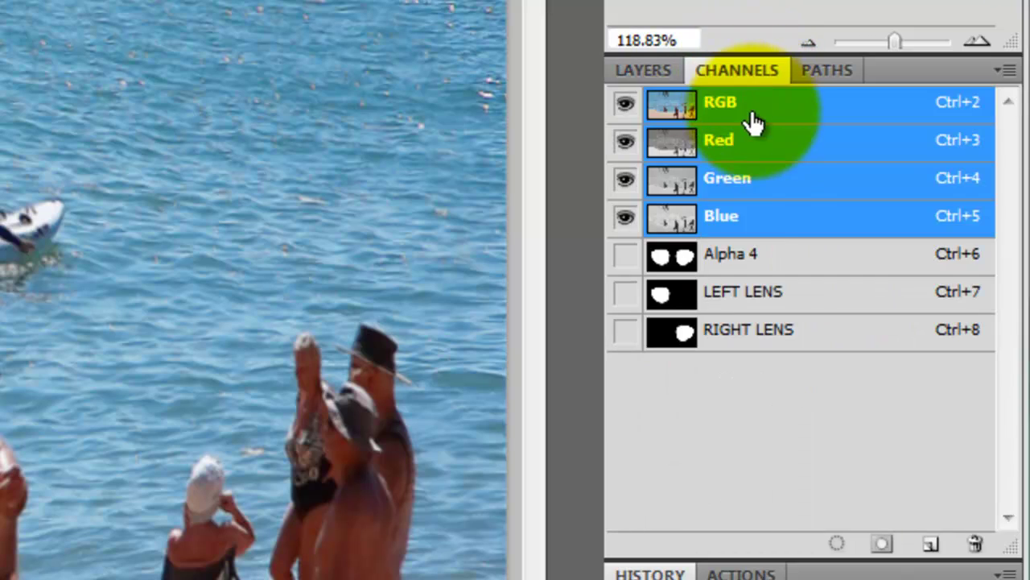
left_click(676, 330, "ctrl")
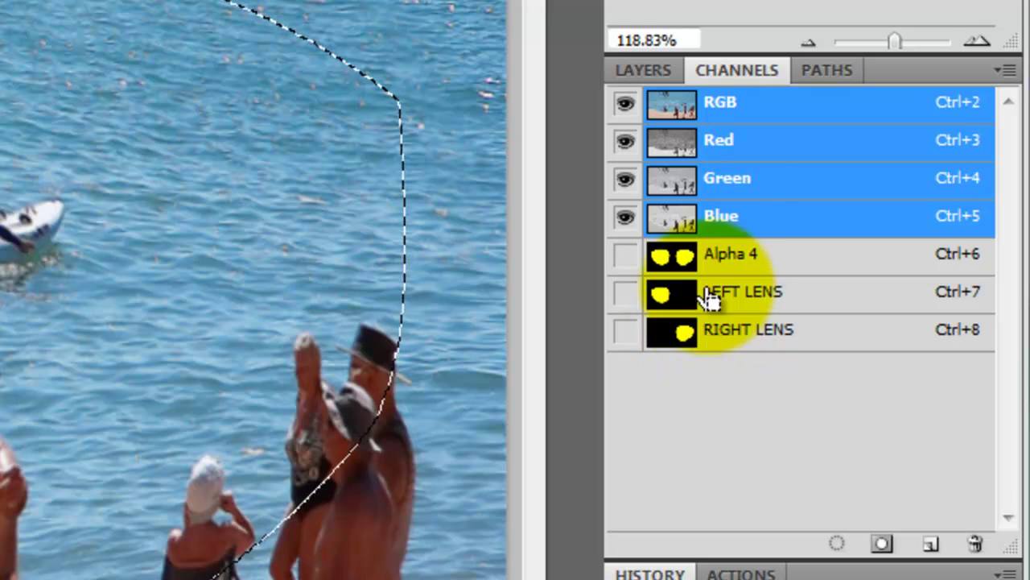
left_click(668, 71)
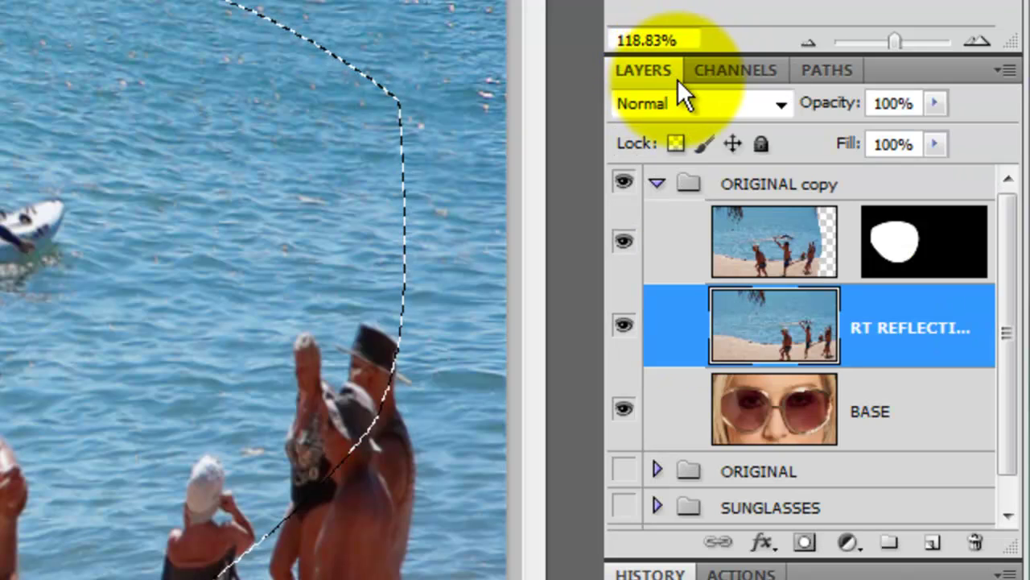
left_click(812, 545)
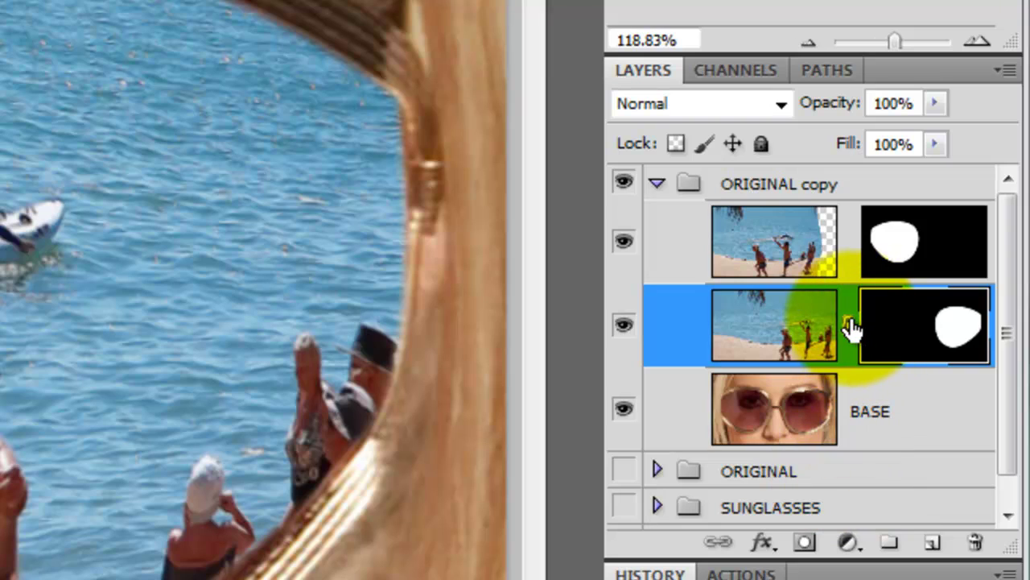
left_click(849, 326)
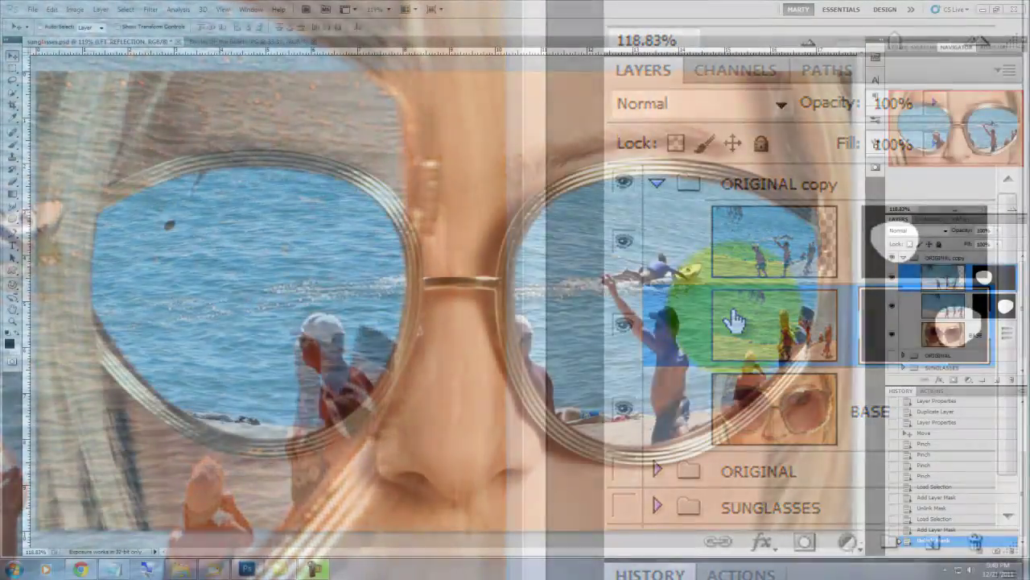
Step: Free-transform LFT REFLECTION, shrinking it and moving it up and left inside the lens
left_click(752, 243)
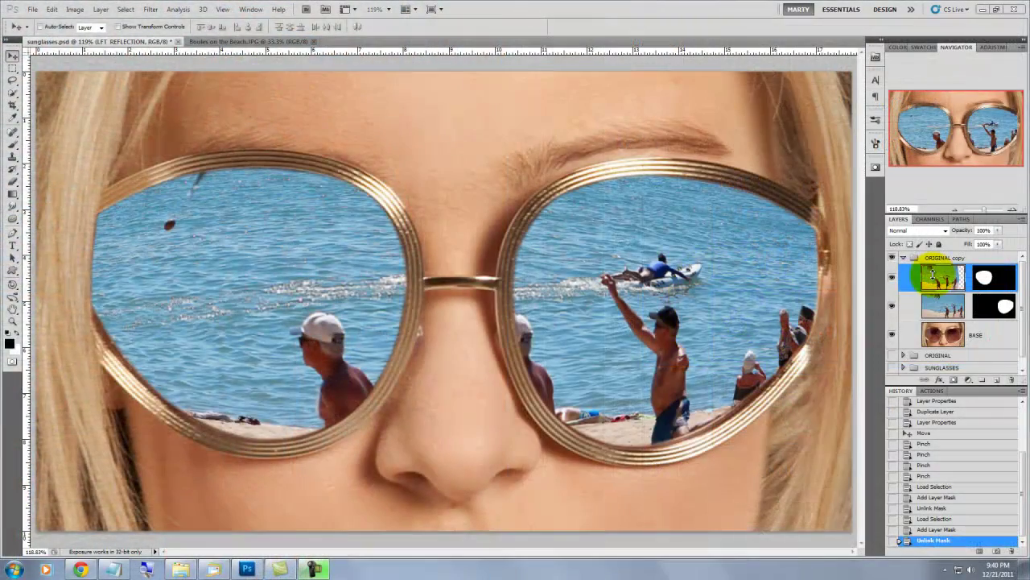
key("ctrl+t")
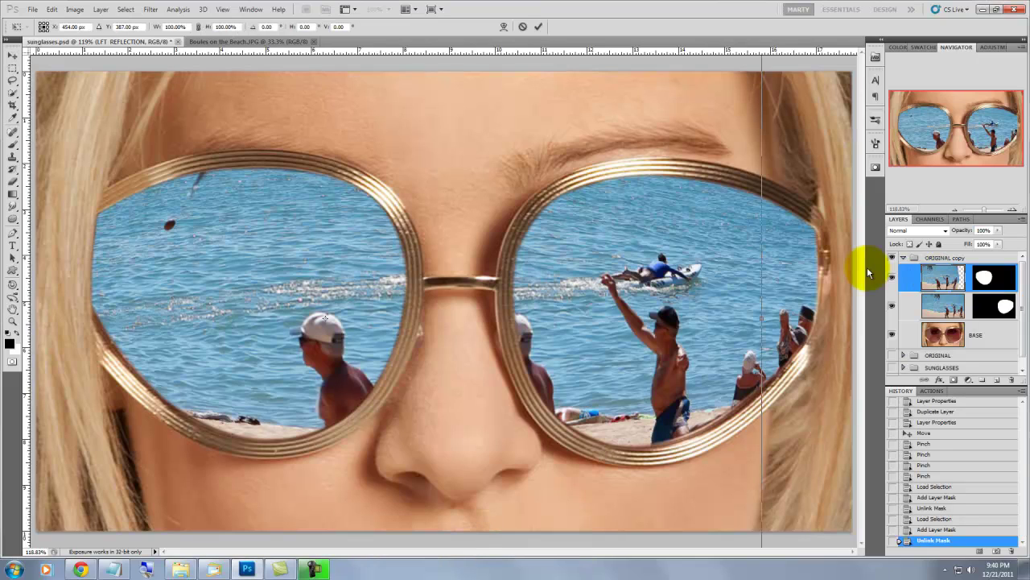
key("ctrl+0")
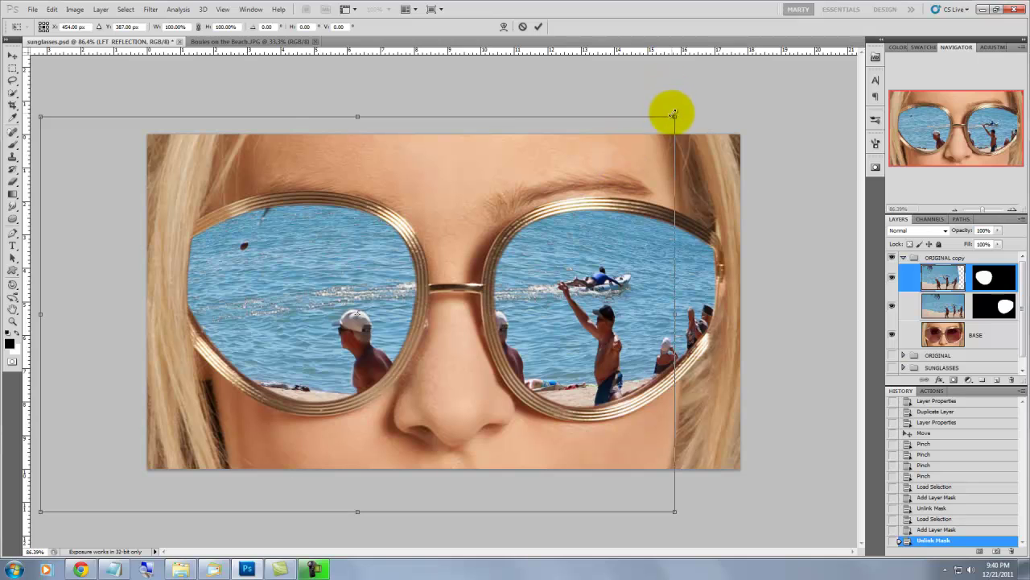
left_click_drag(675, 117, 581, 169)
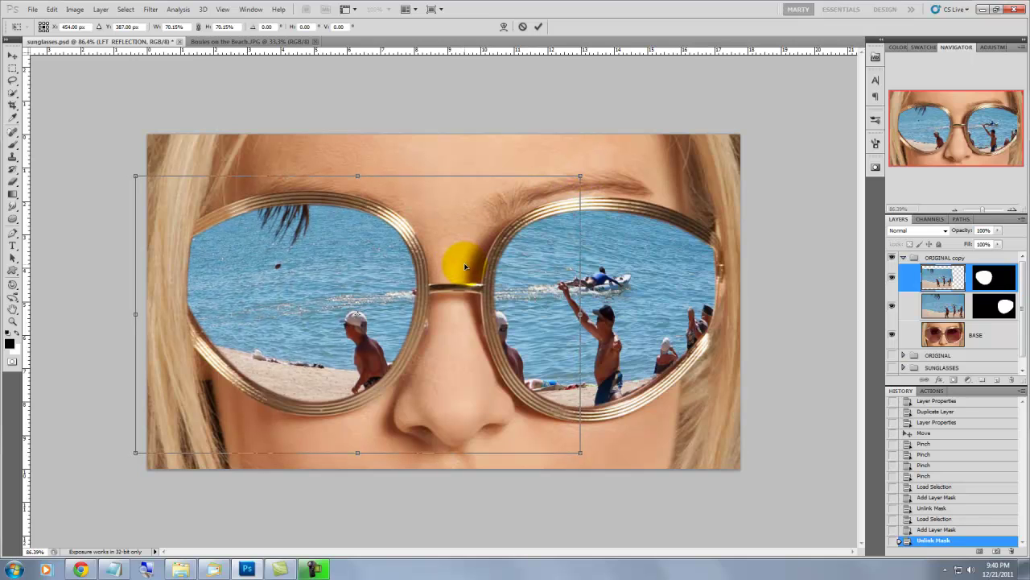
left_click_drag(456, 266, 418, 226)
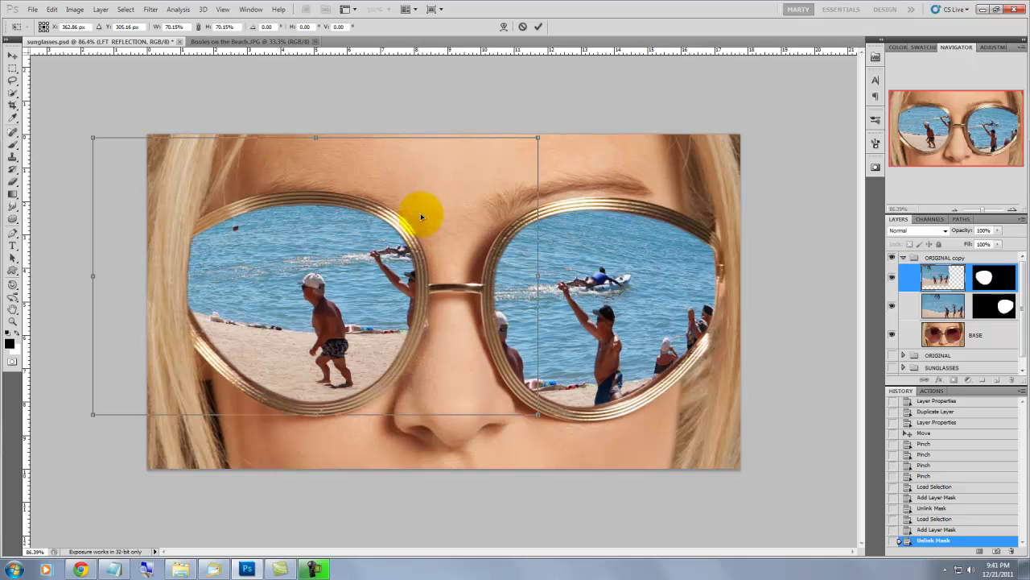
Step: Set the transform width and height to exactly 70% and apply it
left_click(205, 27)
double_click(212, 27)
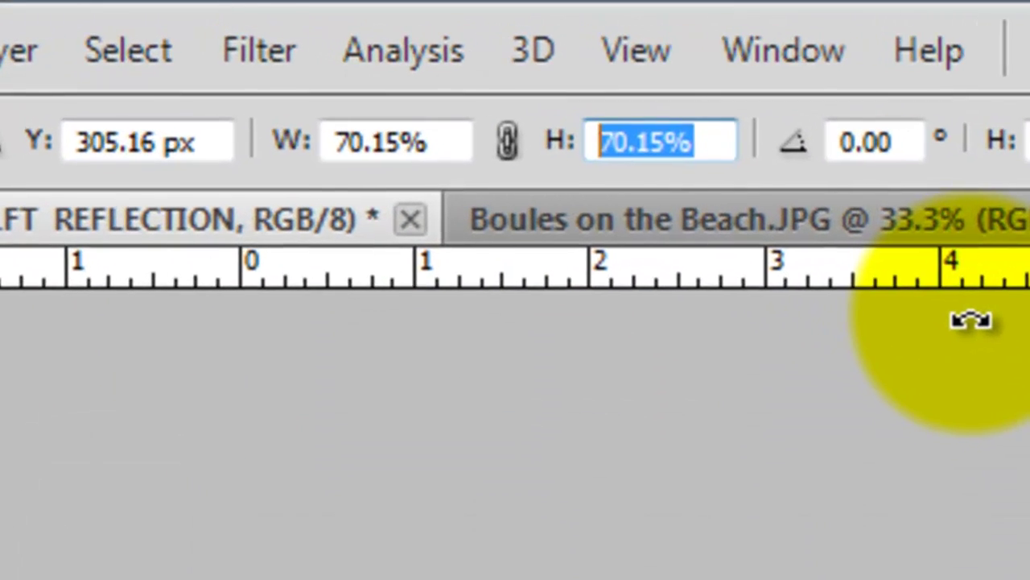
type("70")
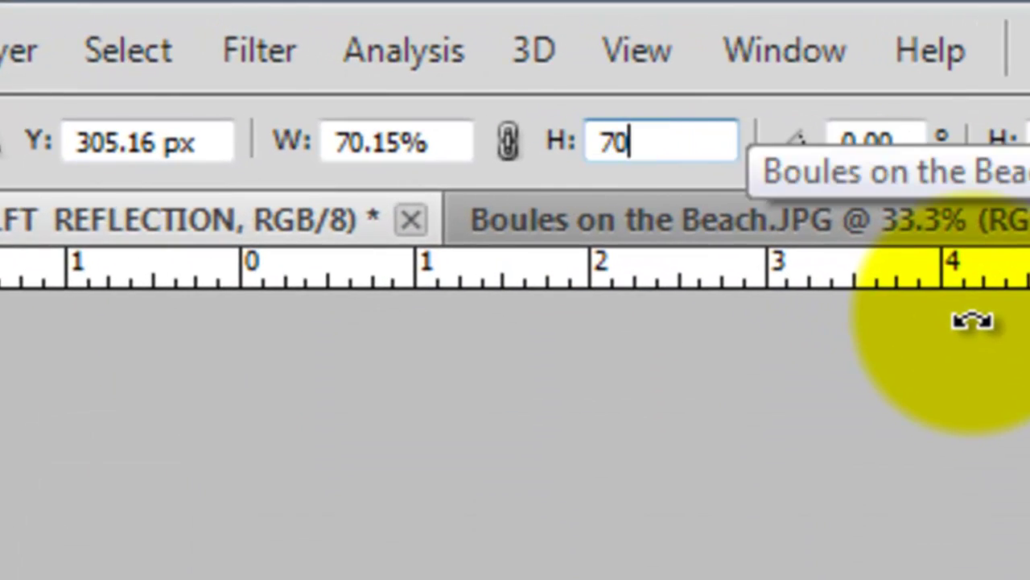
double_click(435, 137)
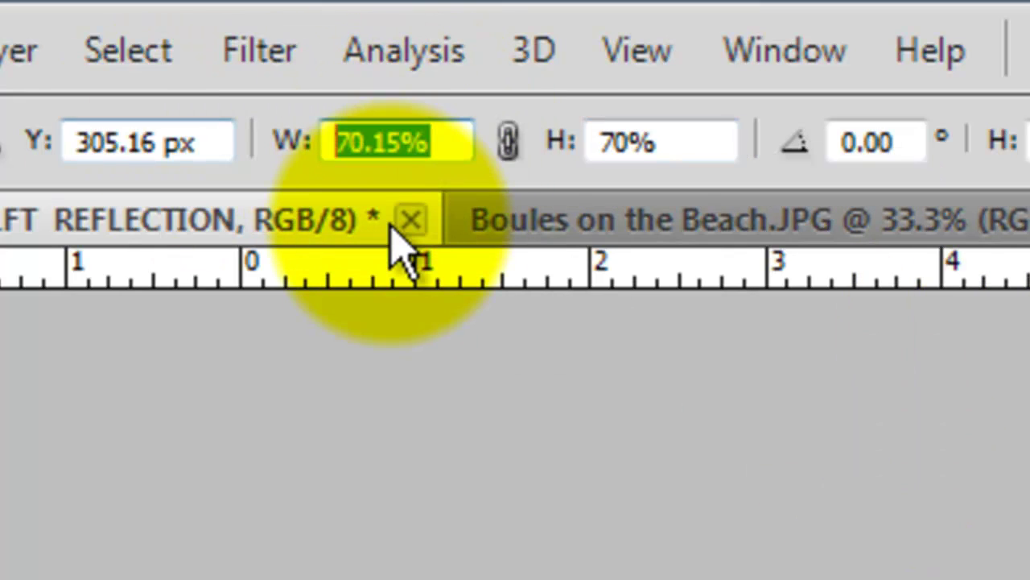
type("70")
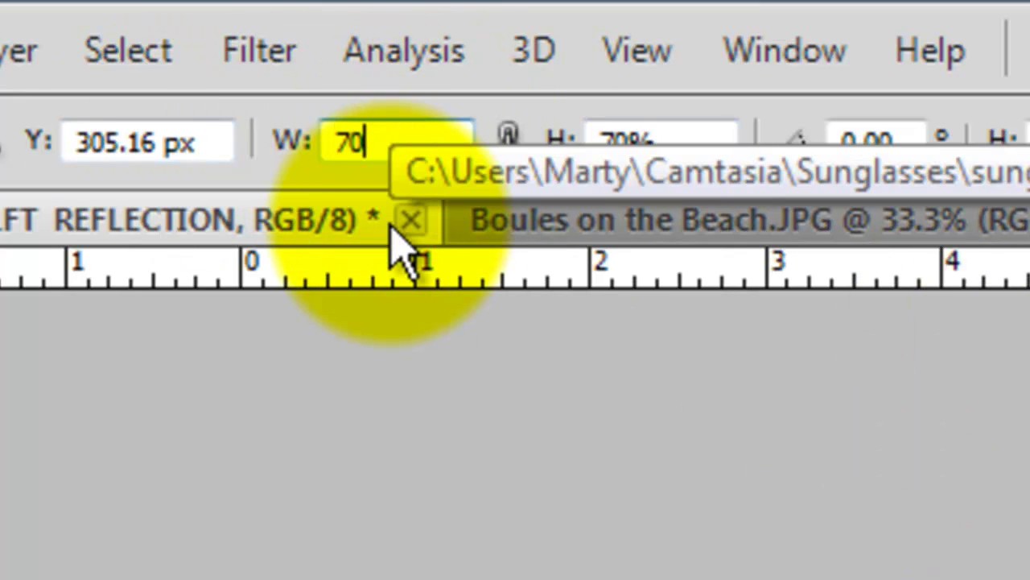
key("Return")
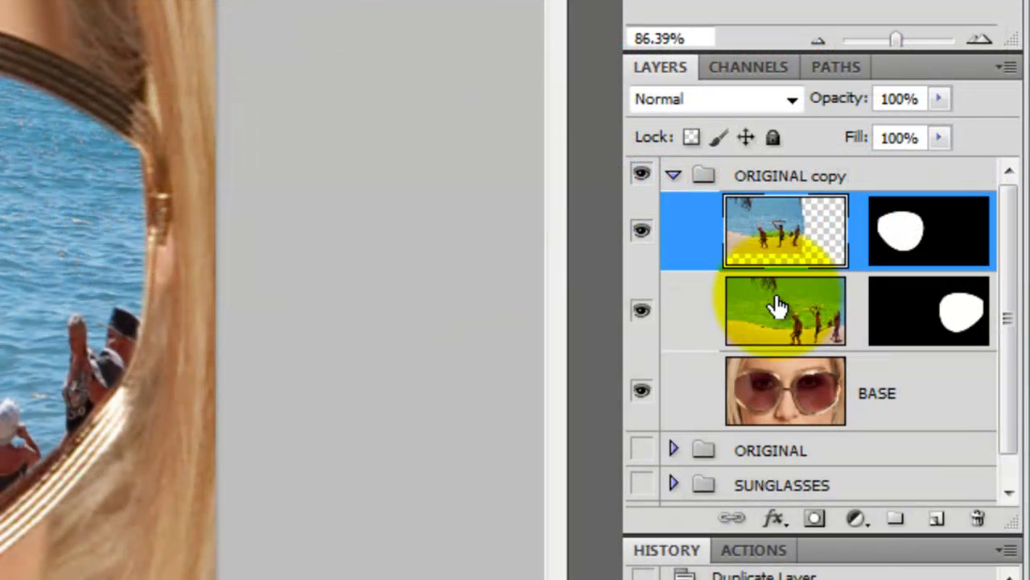
Step: Scale RT REFLECTION to 70% width and height, position it in the right lens, and commit
left_click(774, 307)
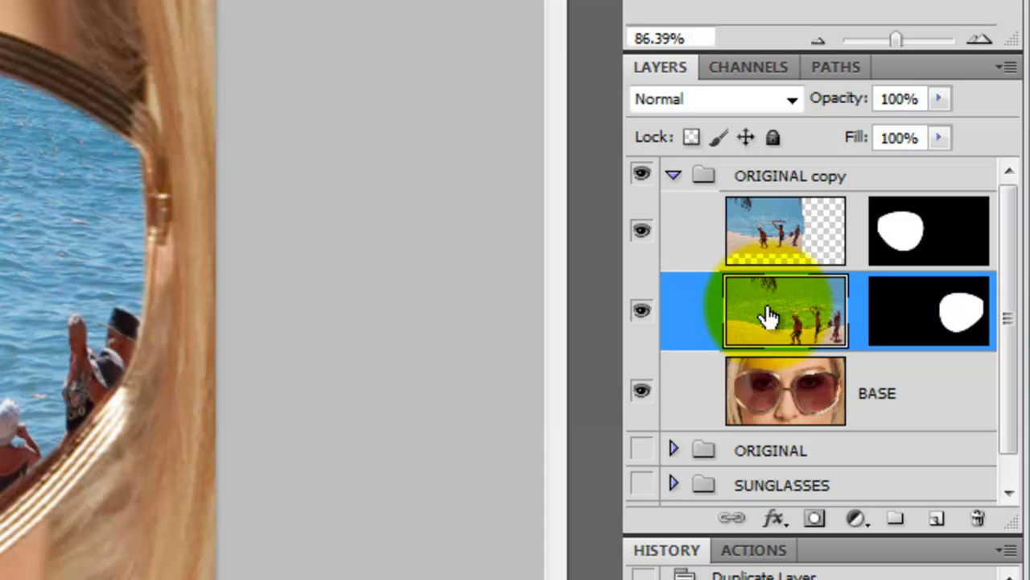
key("ctrl+t")
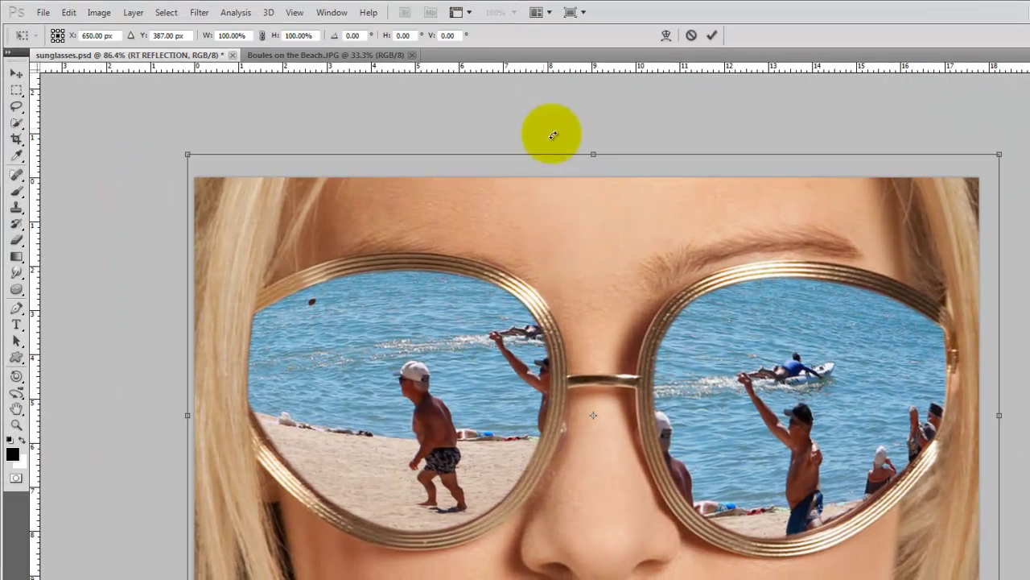
double_click(232, 35)
type("70")
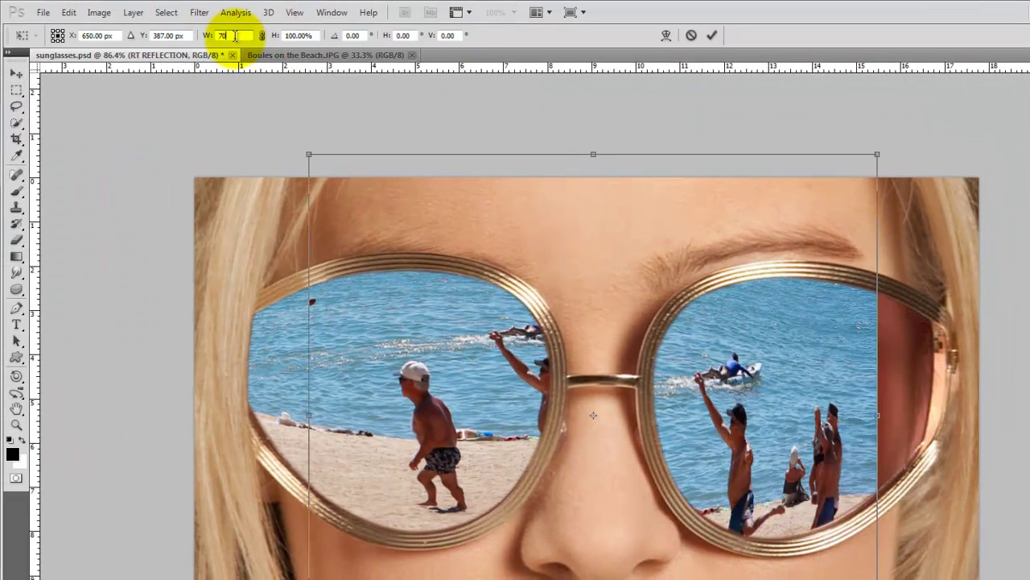
left_click(310, 36)
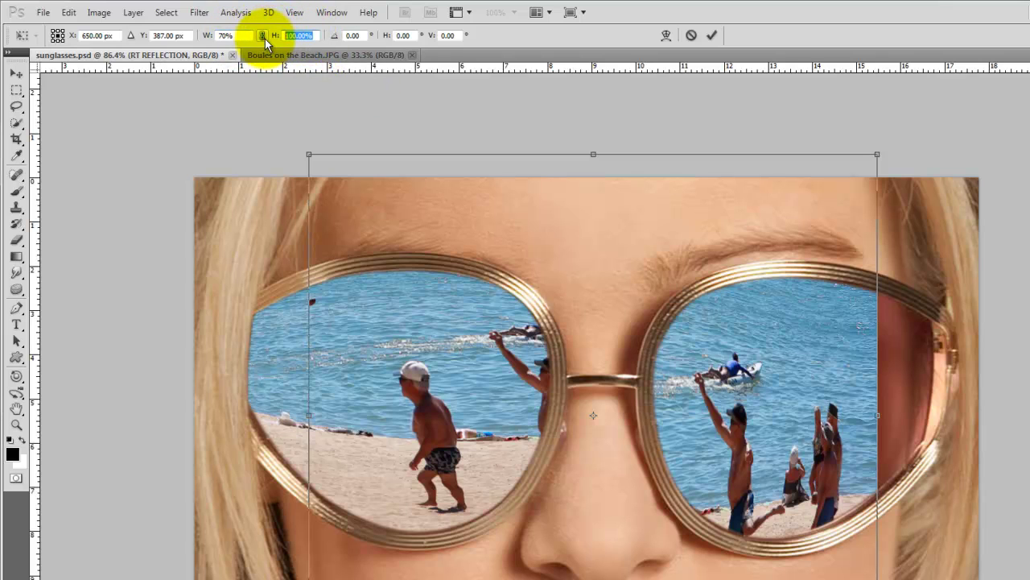
type("70")
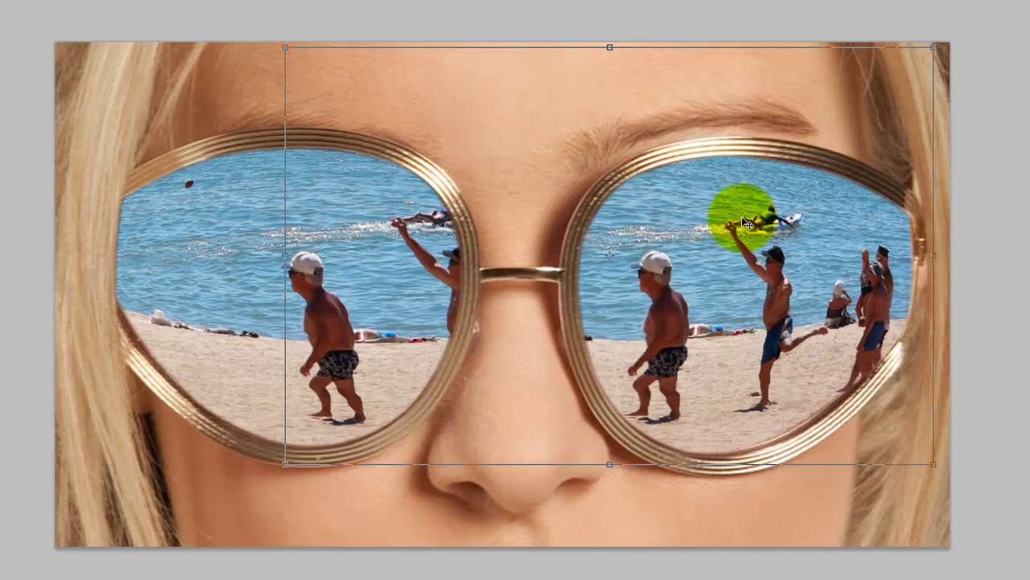
key("Return")
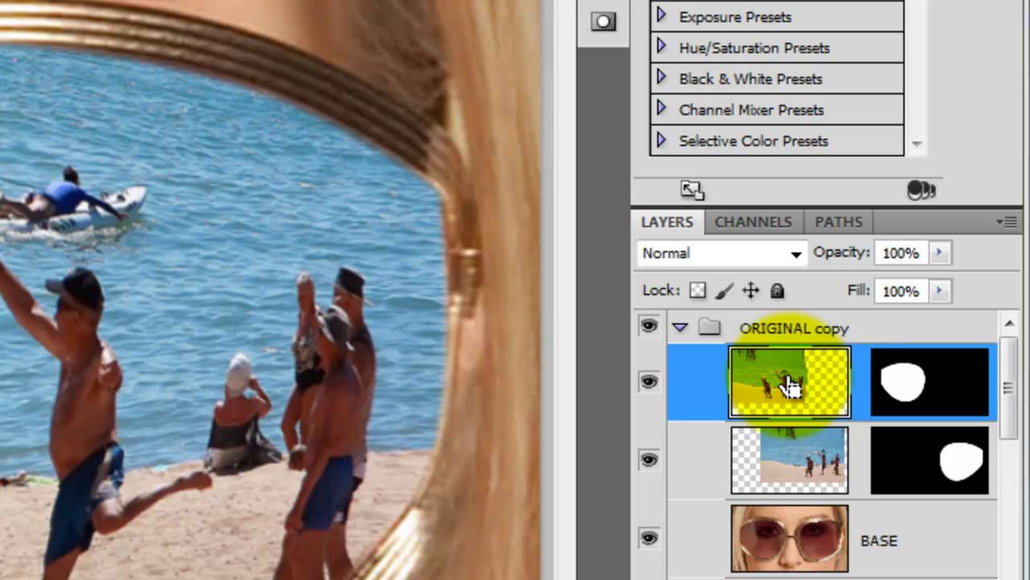
Step: Merge RT REFLECTION down into LFT REFLECTION, applying masks, and name the result 'MERGED LENS'
key("ctrl+e")
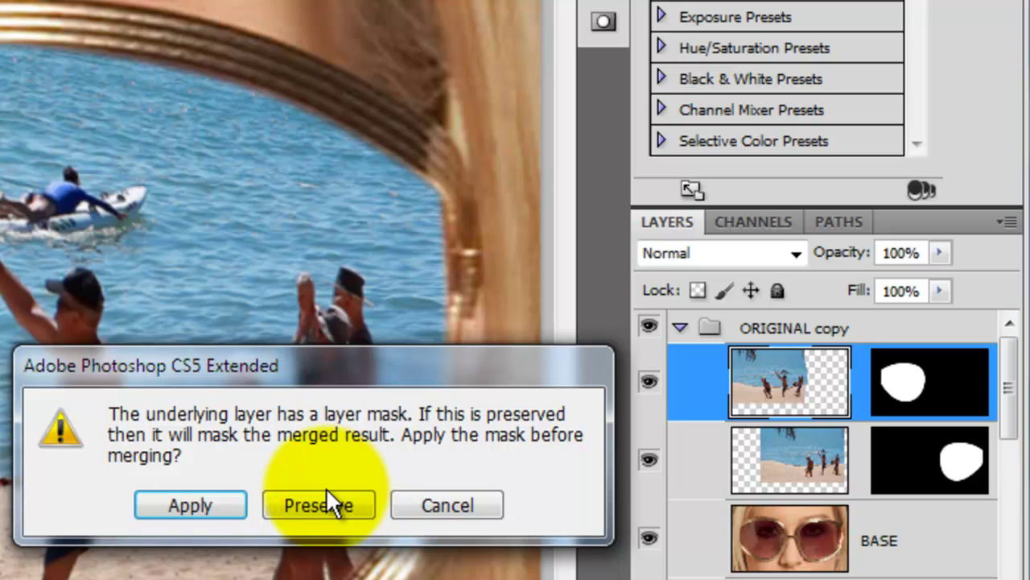
left_click(214, 499)
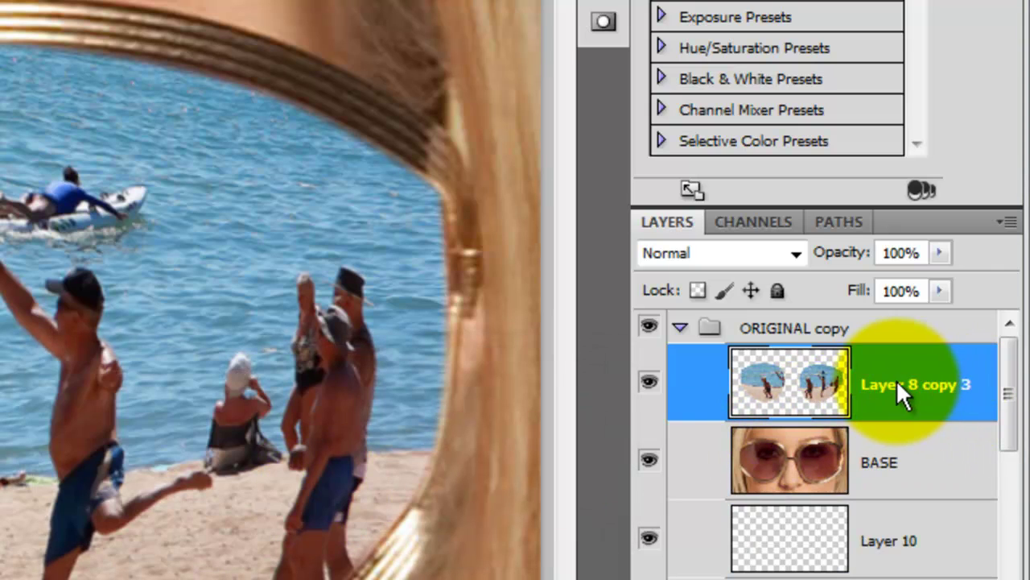
double_click(897, 386)
type("MERGED")
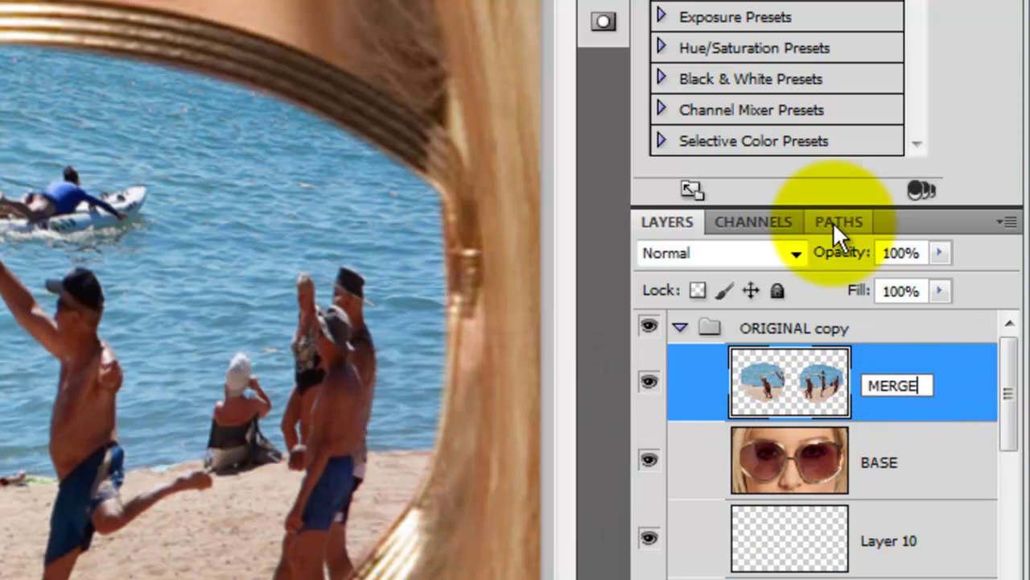
type(" LENS")
key("Return")
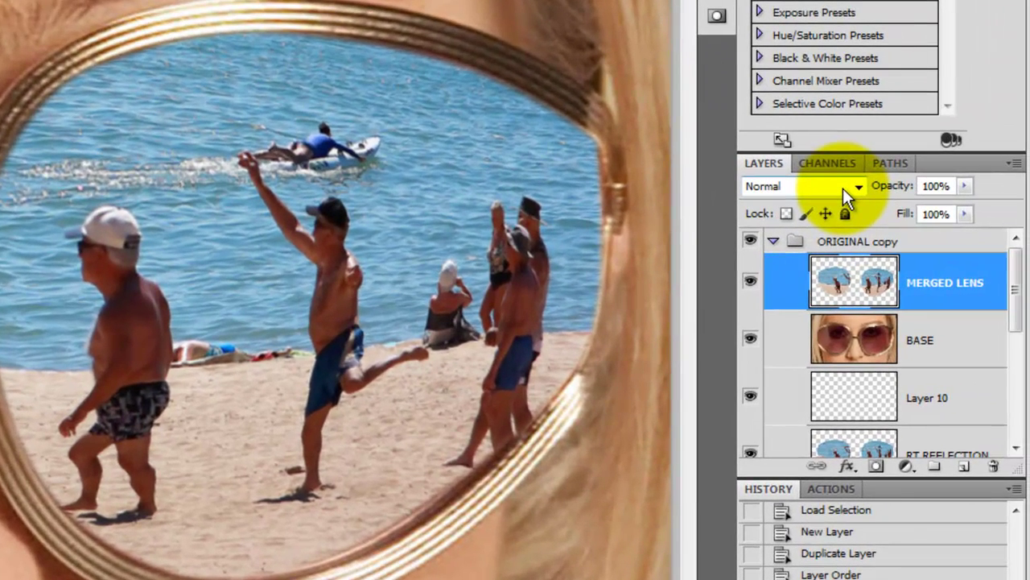
Step: Give MERGED LENS the Hard Light blend mode and 40% opacity
left_click(852, 188)
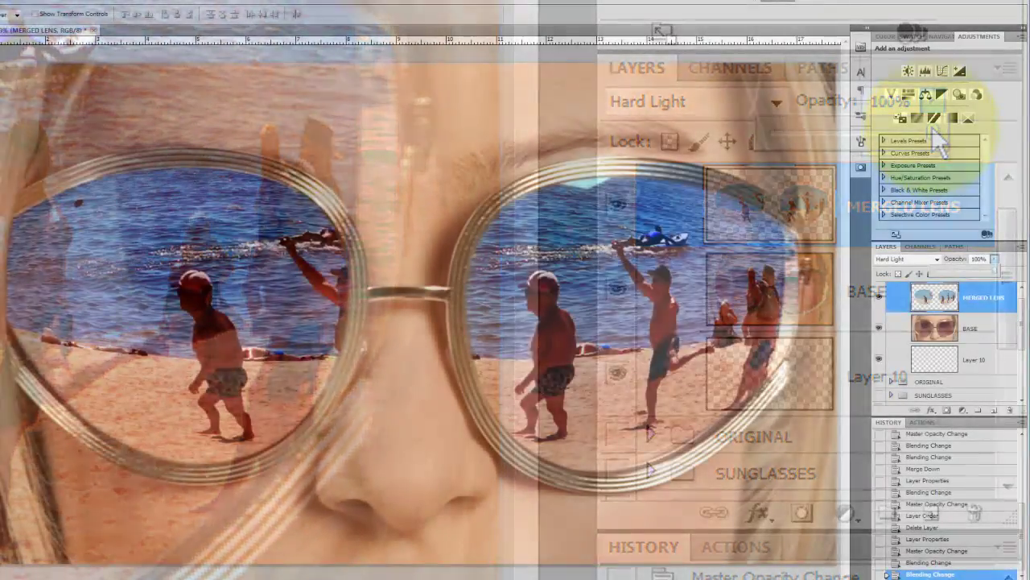
left_click_drag(932, 125, 848, 134)
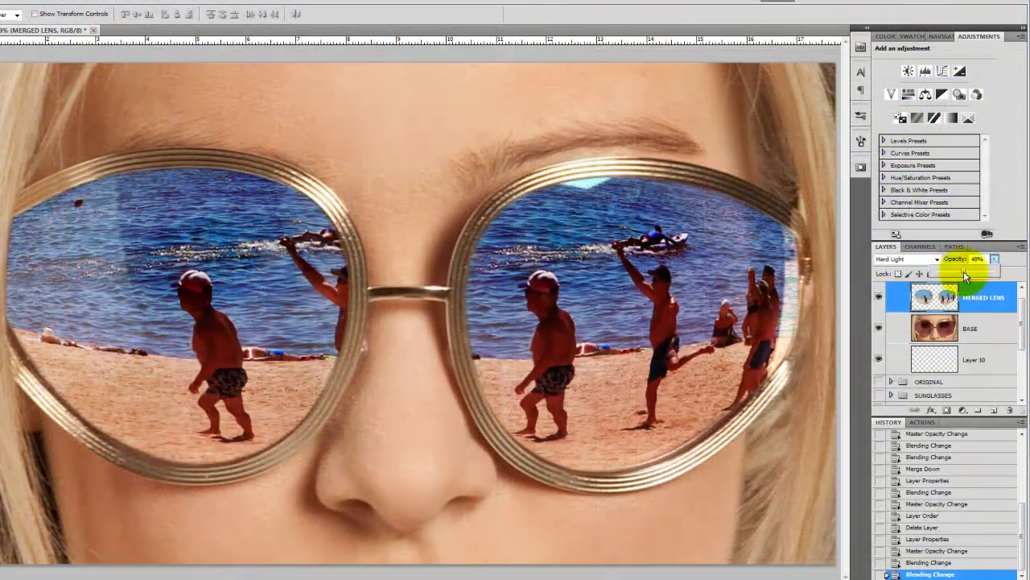
mouse_move(963, 272)
left_mouse_down()
mouse_move(942, 271)
mouse_move(975, 270)
mouse_move(962, 269)
left_mouse_up()
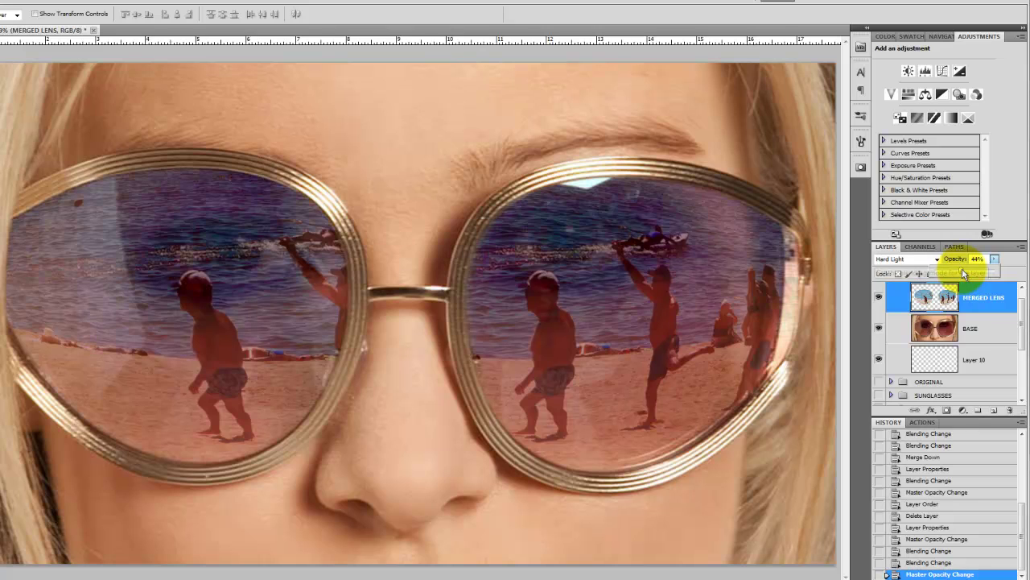
type("40")
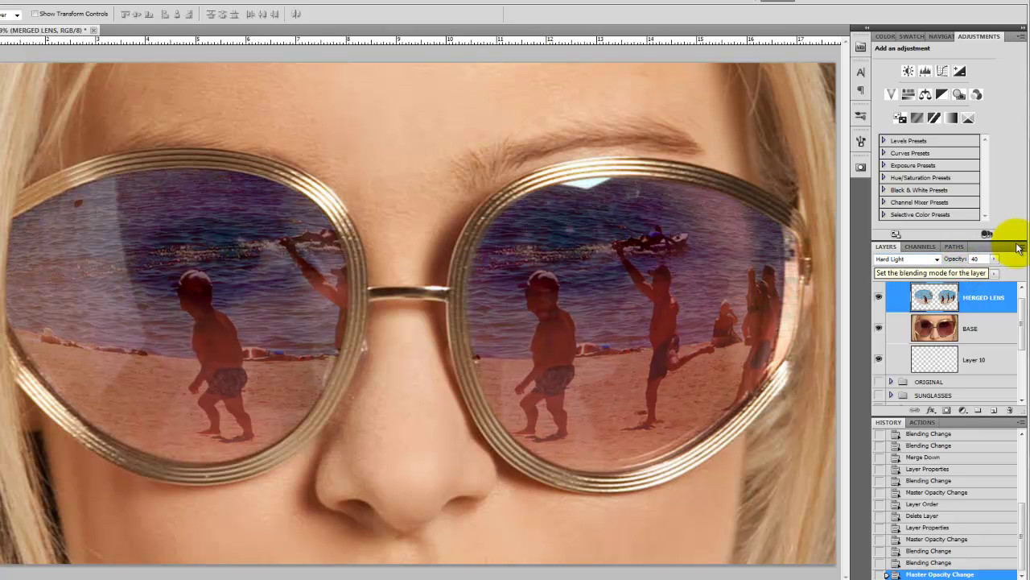